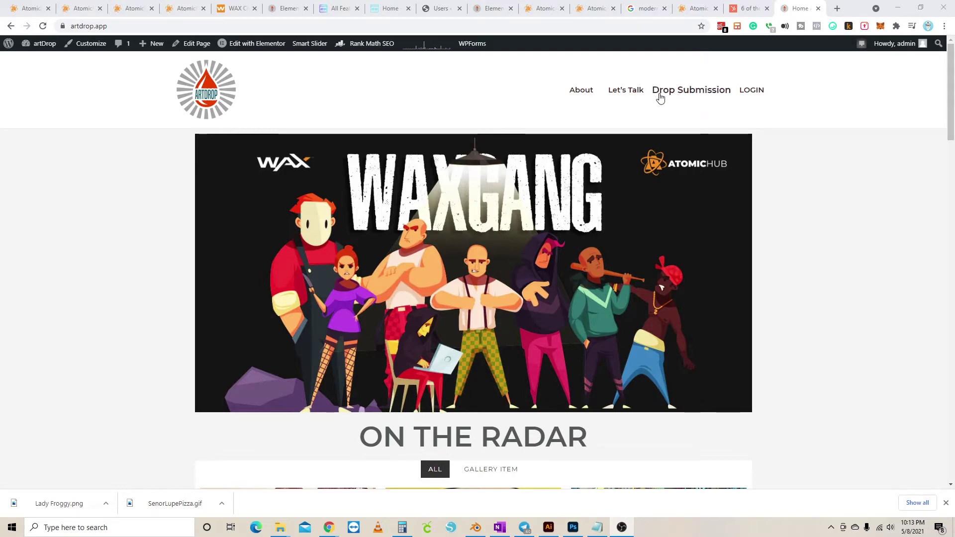
Step: View the site's login page and return to the home page
{"action": "left_click", "coordinate": [754, 93]}
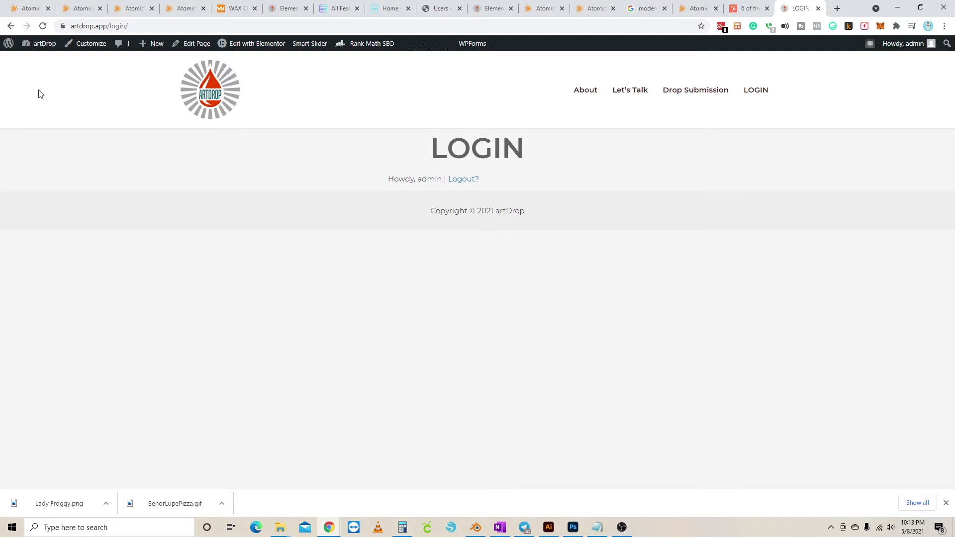
{"action": "left_click", "coordinate": [11, 27]}
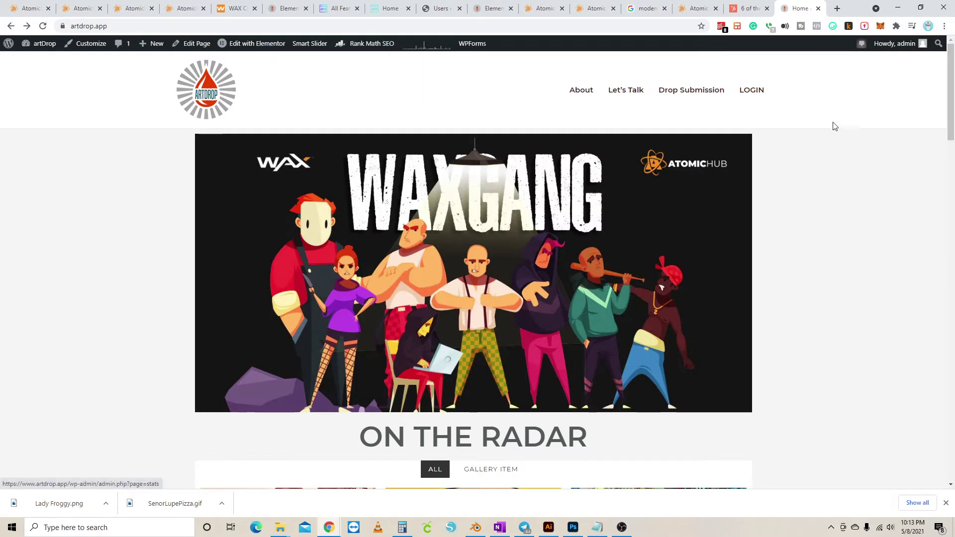
Step: Go to the Drop Submission page and start adding a new drop
{"action": "left_click", "coordinate": [685, 96]}
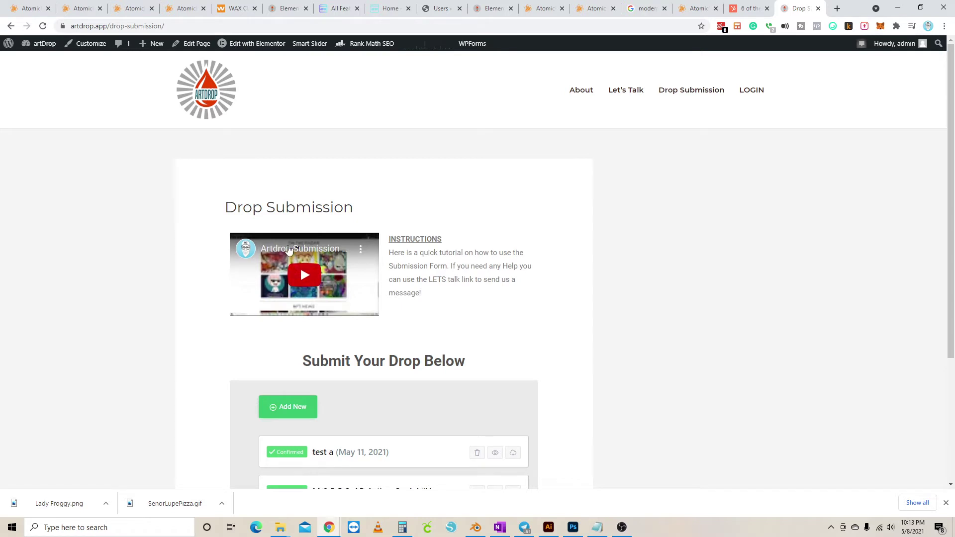
{"action": "scroll", "coordinate": [561, 319], "scroll_direction": "down", "scroll_amount": 2}
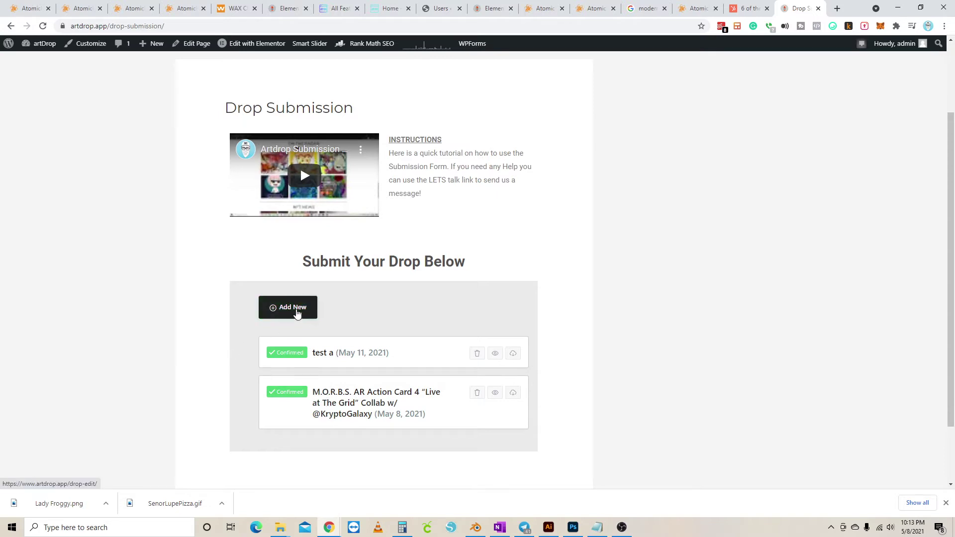
{"action": "left_click", "coordinate": [297, 315]}
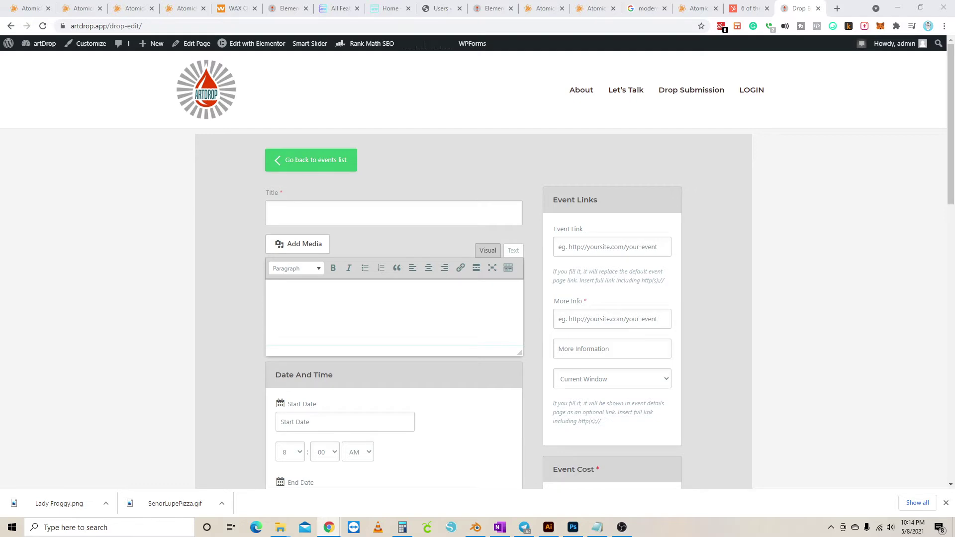
{"action": "left_click", "coordinate": [320, 212]}
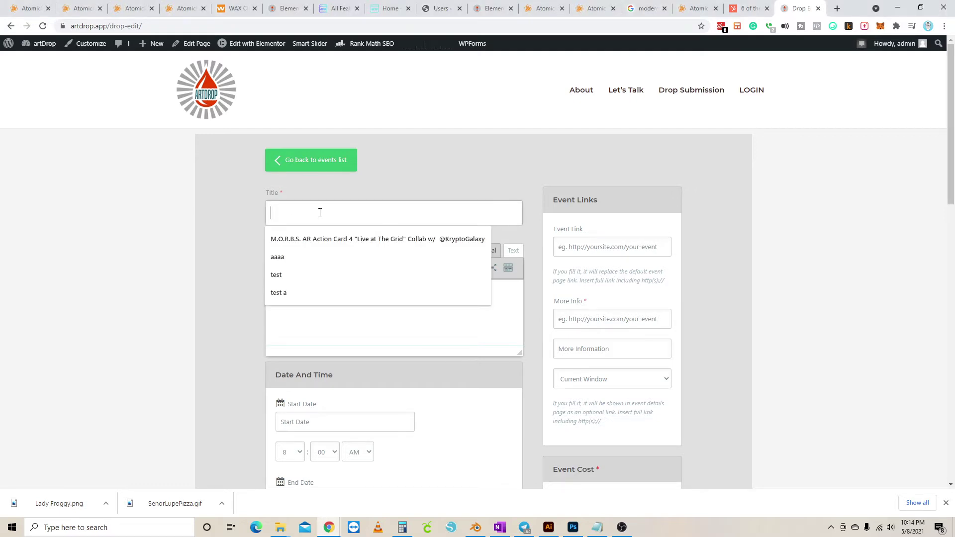
{"action": "type", "text": "M.O.R.B.S. Action Card 5 \"M.O.T.H.E.R.\" w/AR Asset"}
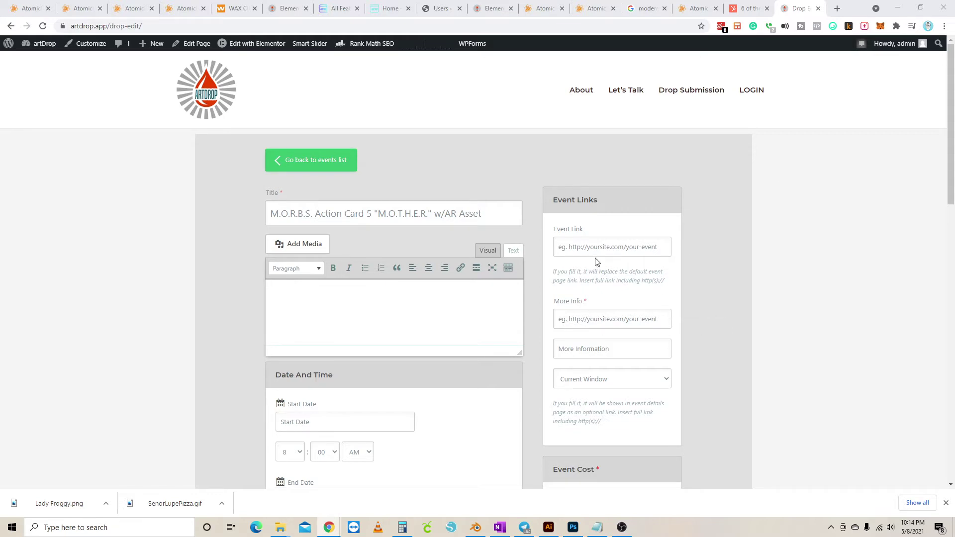
{"action": "left_click", "coordinate": [572, 247]}
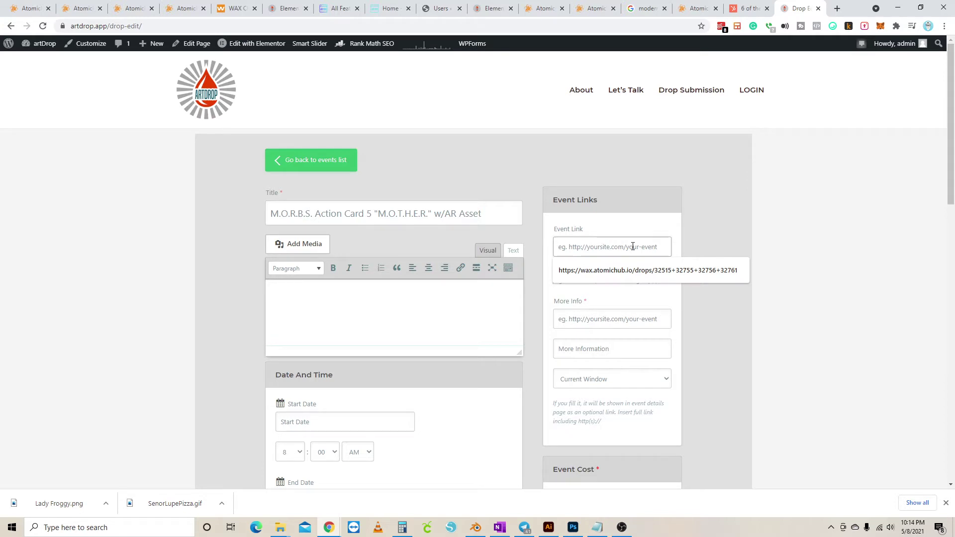
{"action": "left_click", "coordinate": [664, 222]}
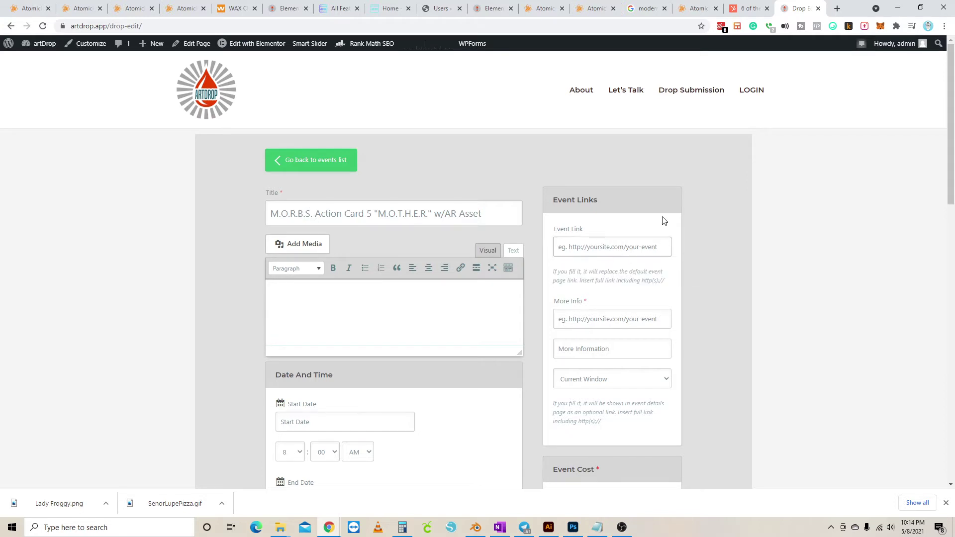
{"action": "left_click", "coordinate": [579, 317]}
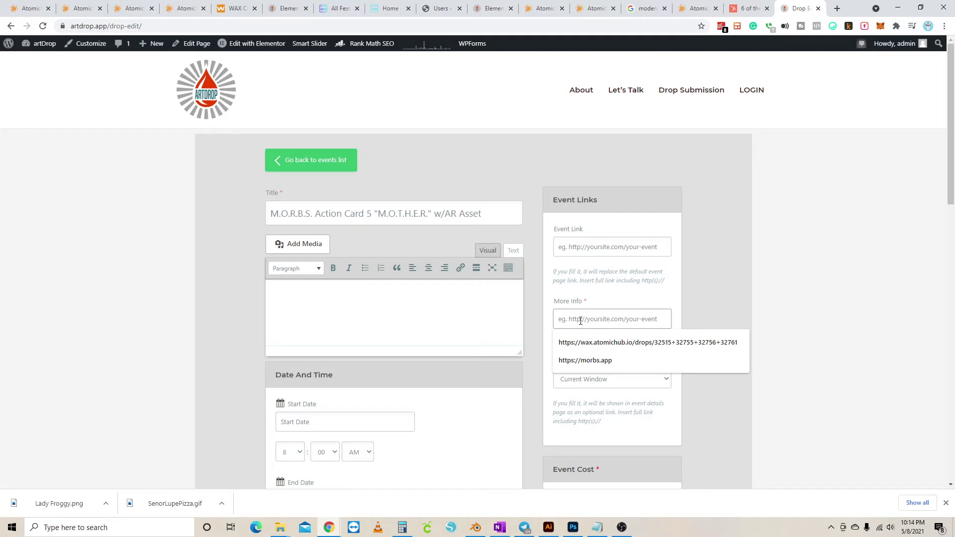
{"action": "type", "text": "https://wax.atomichub.io/drops/34011"}
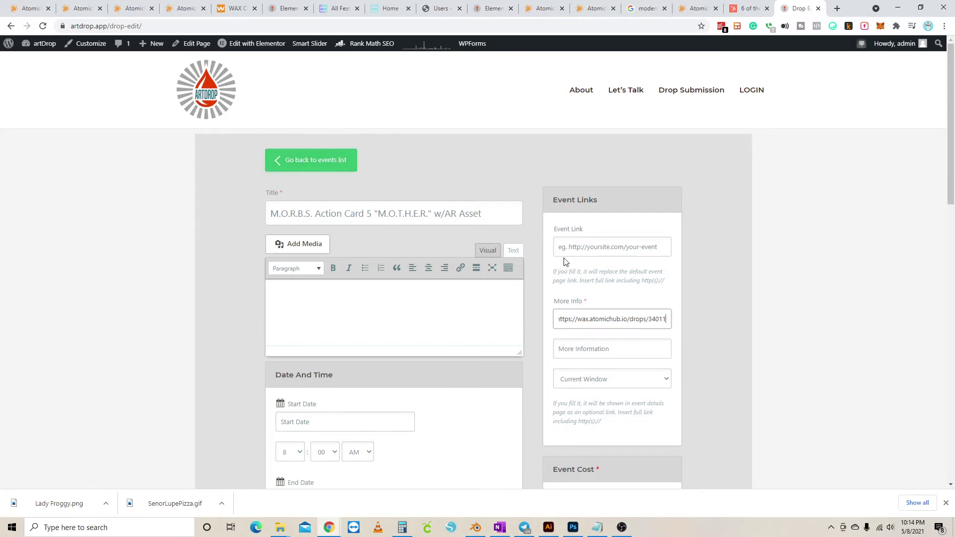
{"action": "left_click", "coordinate": [588, 247]}
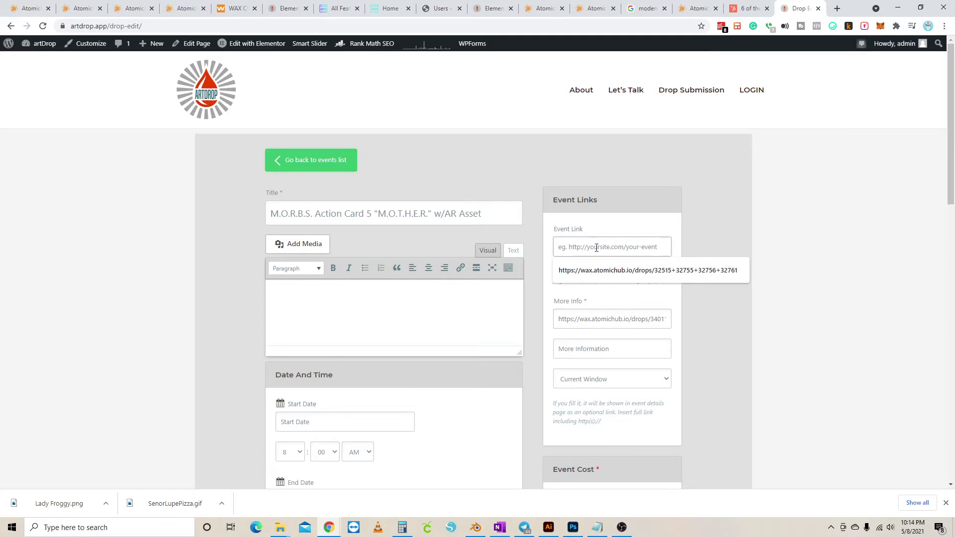
{"action": "left_click", "coordinate": [685, 225]}
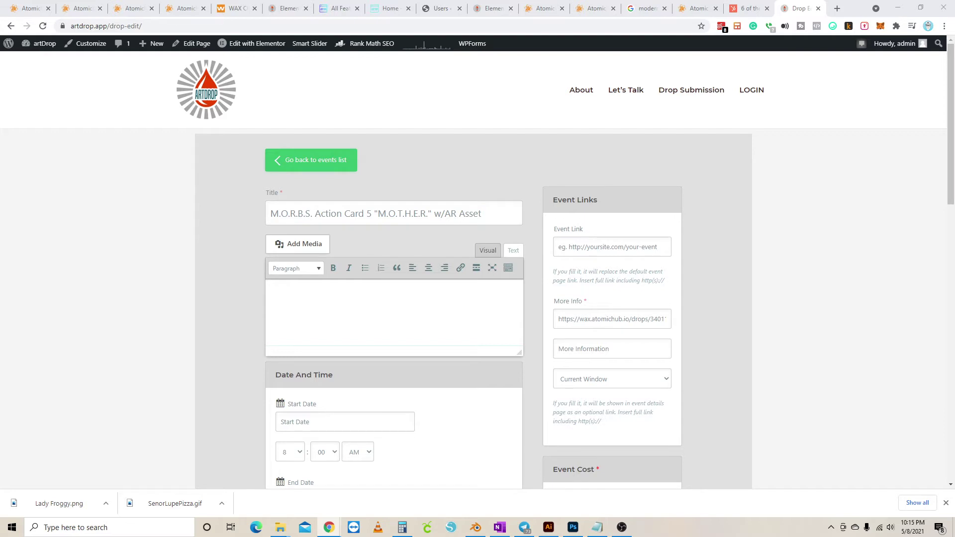
Step: Paste the copied story text into the drop's description
{"action": "left_click", "coordinate": [393, 303]}
{"action": "key", "text": "ctrl+v"}
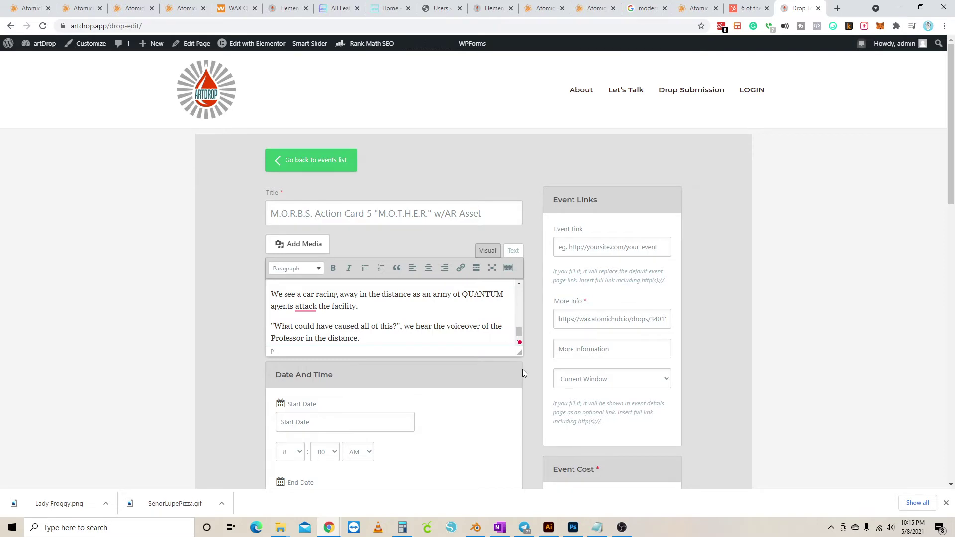
Step: Set the event's start date to 05/09/2021 and its start time to 12:00 PM
{"action": "scroll", "coordinate": [521, 370], "scroll_direction": "down", "scroll_amount": 2}
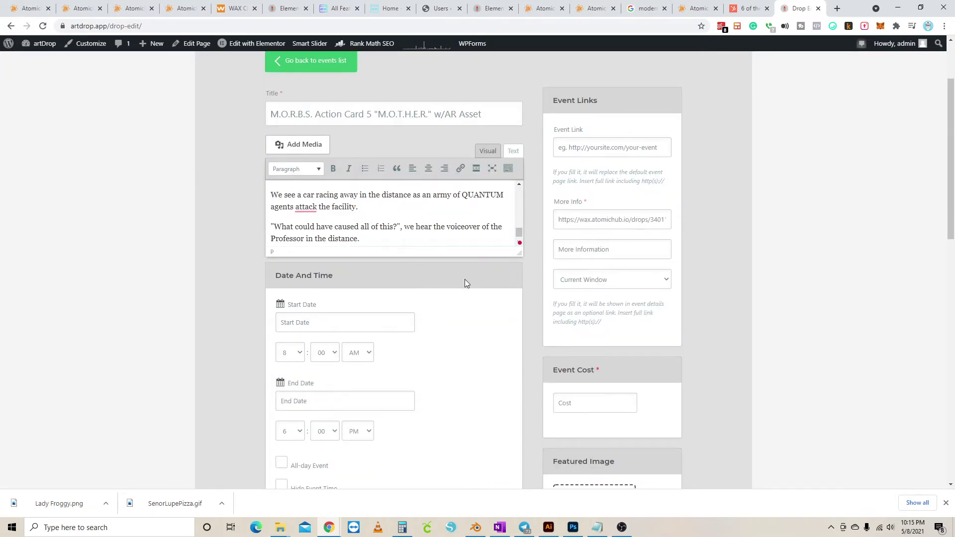
{"action": "scroll", "coordinate": [473, 365], "scroll_direction": "down", "scroll_amount": 2}
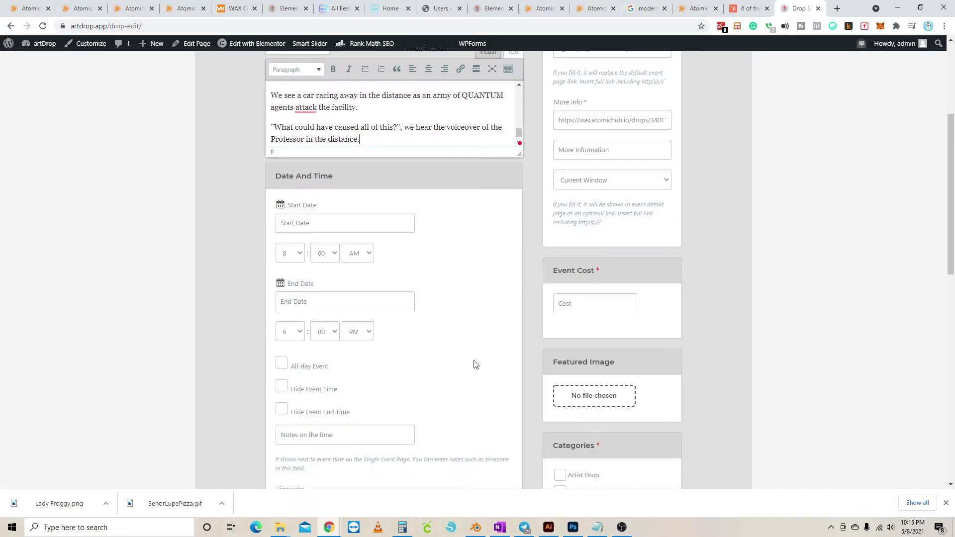
{"action": "left_click", "coordinate": [303, 223]}
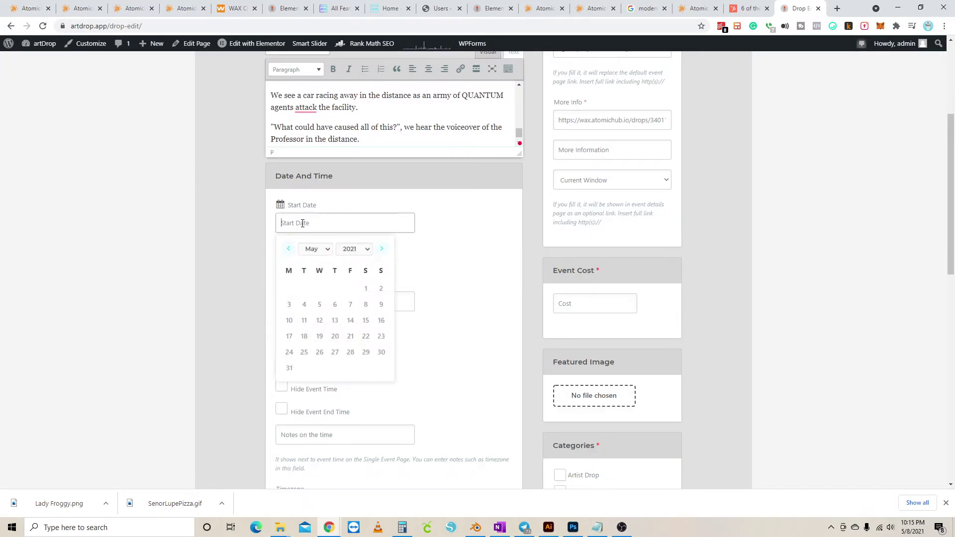
{"action": "left_click", "coordinate": [380, 305]}
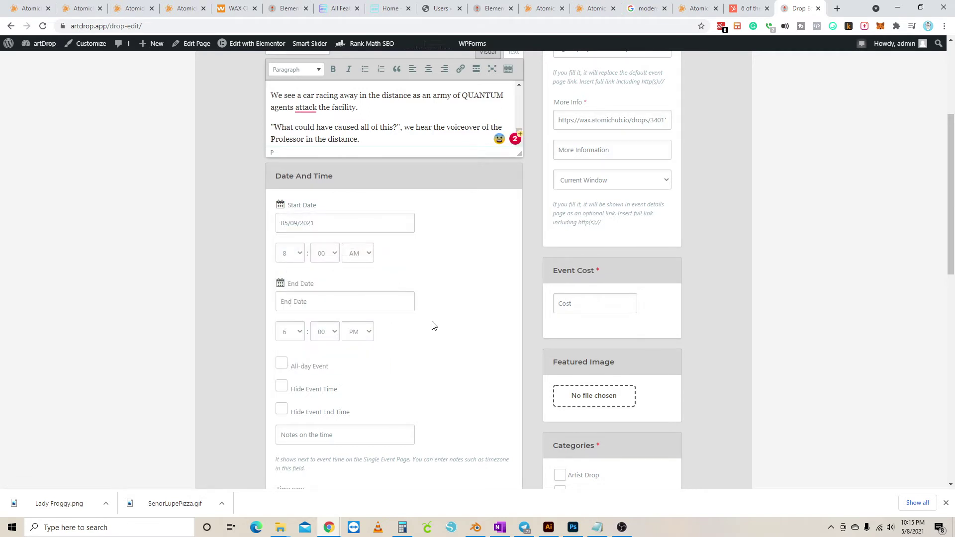
{"action": "left_click", "coordinate": [299, 255]}
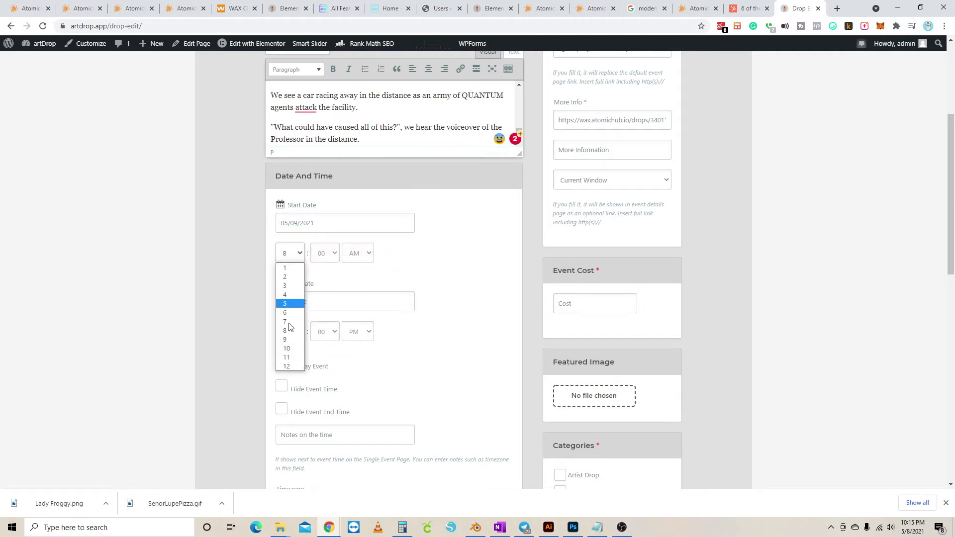
{"action": "left_click", "coordinate": [287, 366]}
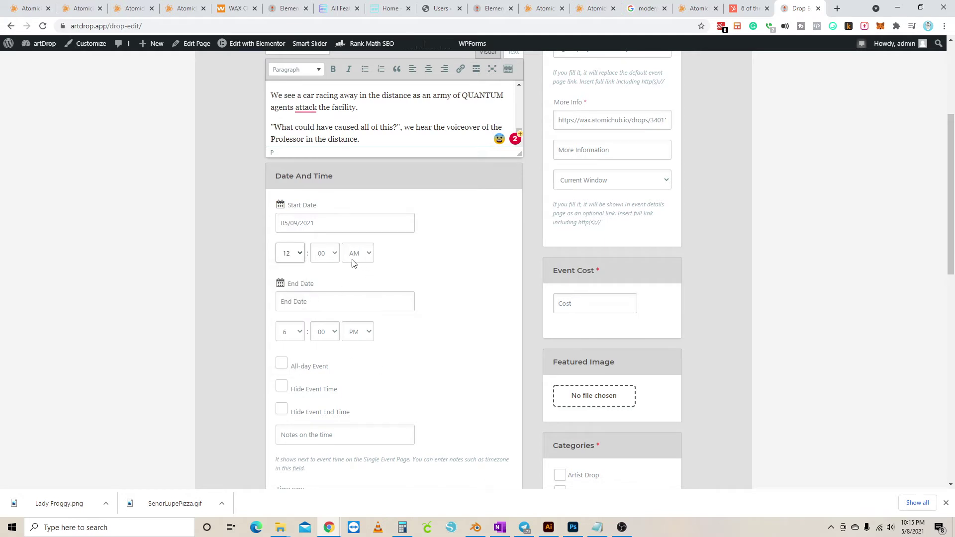
{"action": "left_click", "coordinate": [365, 257]}
{"action": "left_click", "coordinate": [355, 276]}
{"action": "left_click", "coordinate": [300, 334]}
{"action": "left_click", "coordinate": [300, 333]}
{"action": "left_click", "coordinate": [305, 303]}
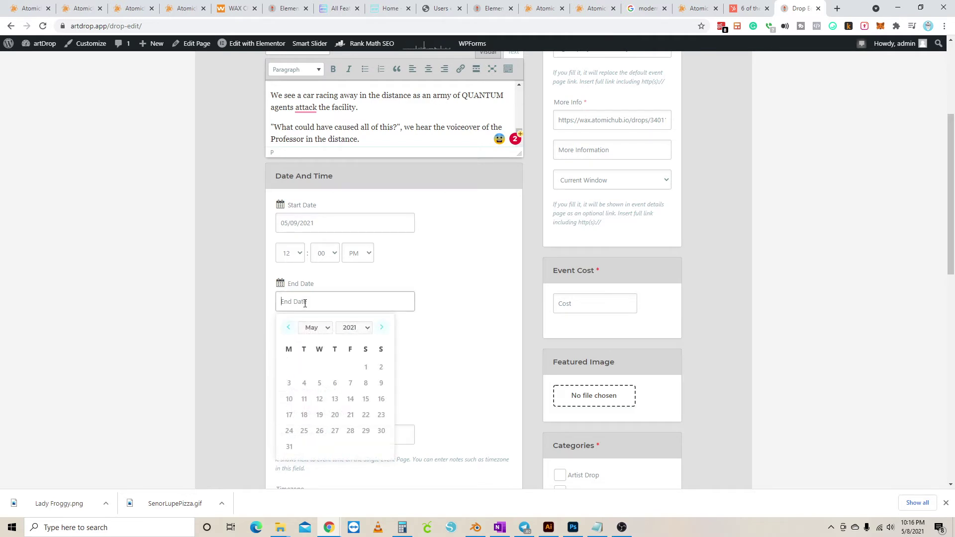
{"action": "left_click", "coordinate": [423, 304]}
Step: Set the event's timezone to Los Angeles and its countdown method to Count to Event Start
{"action": "scroll", "coordinate": [433, 373], "scroll_direction": "down", "scroll_amount": 2}
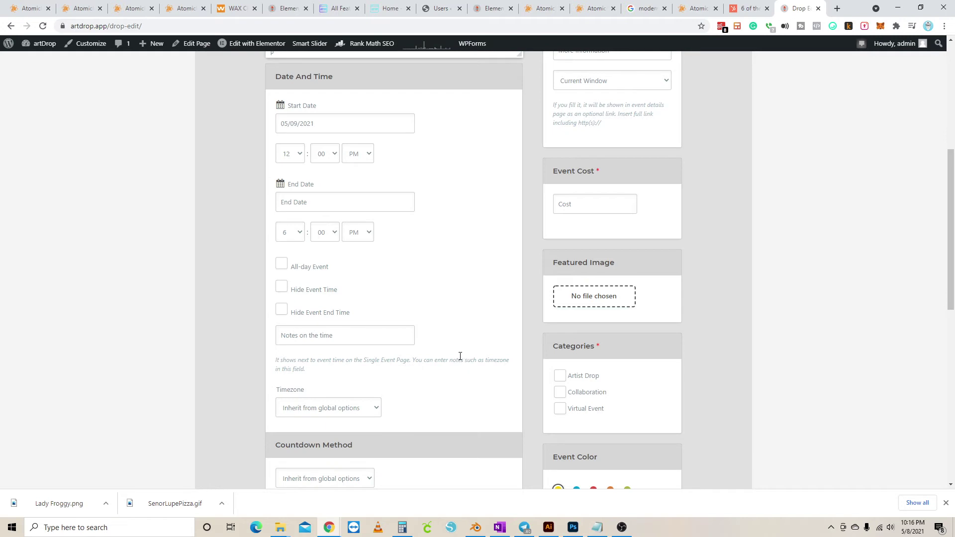
{"action": "scroll", "coordinate": [459, 357], "scroll_direction": "down", "scroll_amount": 2}
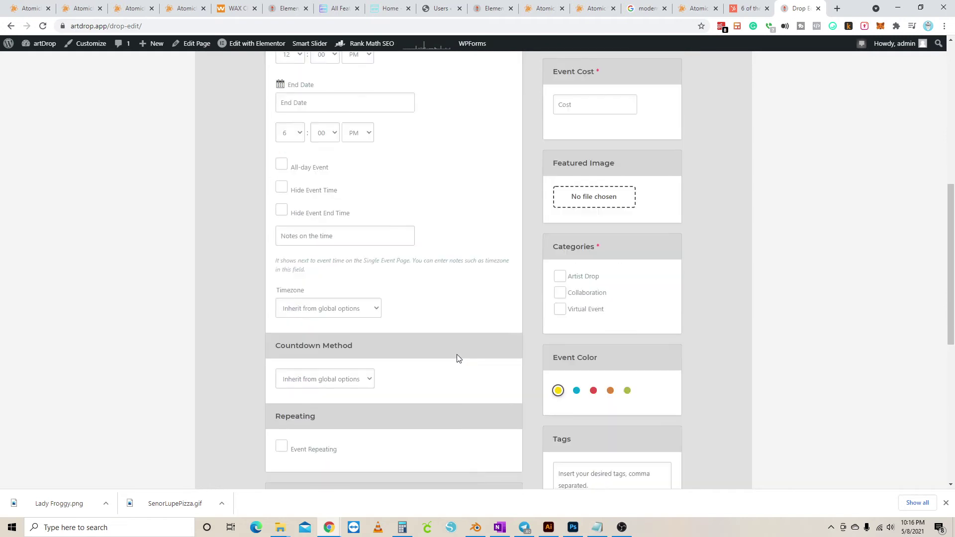
{"action": "left_click", "coordinate": [370, 311]}
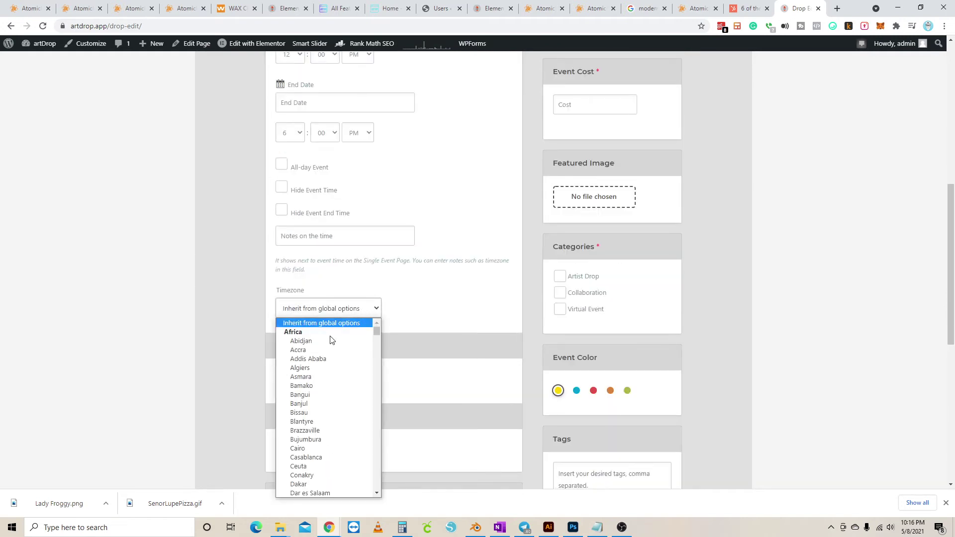
{"action": "scroll", "coordinate": [332, 339], "scroll_direction": "down", "scroll_amount": 20}
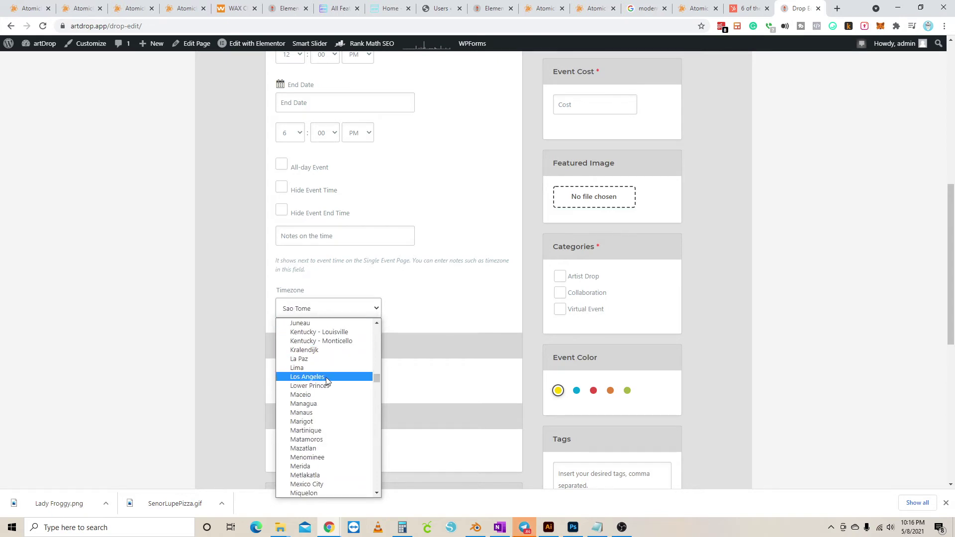
{"action": "left_click", "coordinate": [326, 379]}
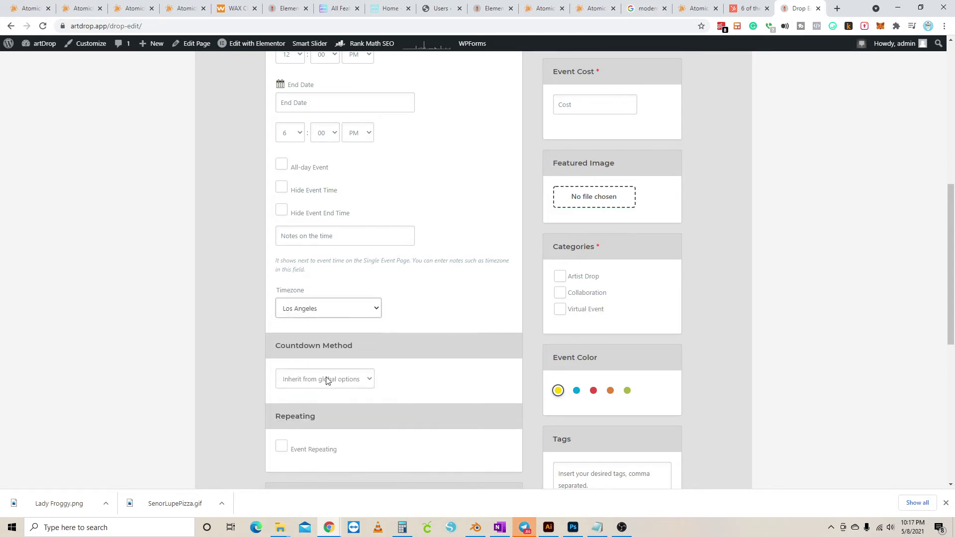
{"action": "left_click", "coordinate": [372, 379]}
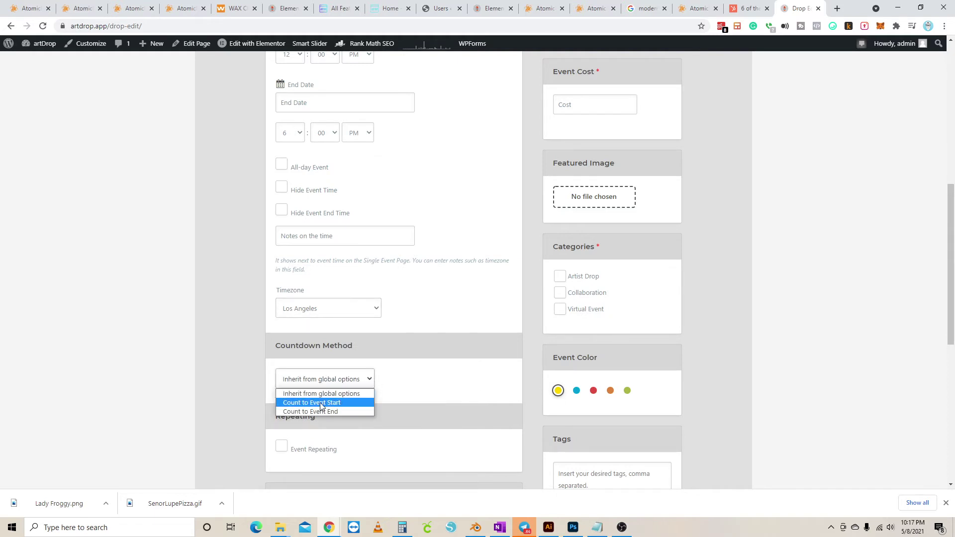
{"action": "left_click", "coordinate": [340, 404]}
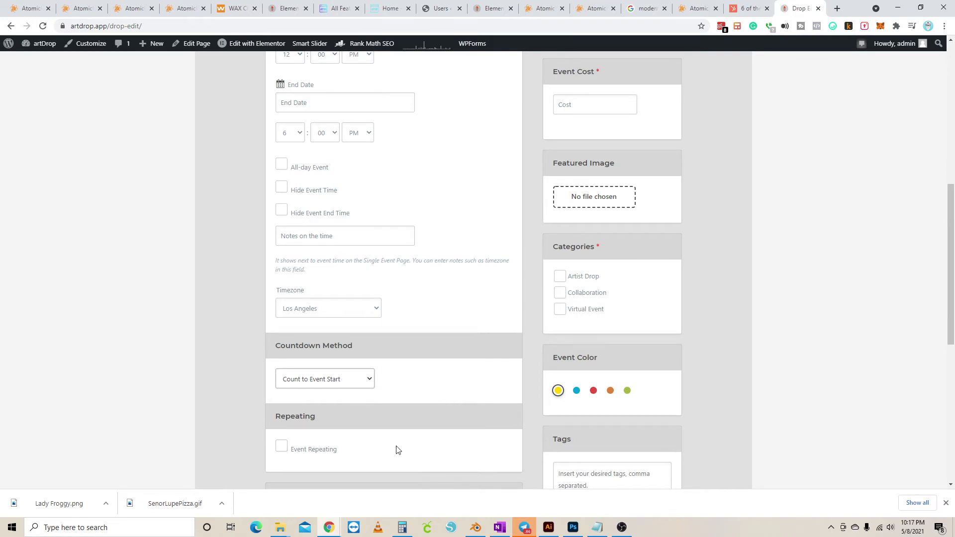
Step: Review the options available for the event location
{"action": "scroll", "coordinate": [394, 447], "scroll_direction": "down", "scroll_amount": 3}
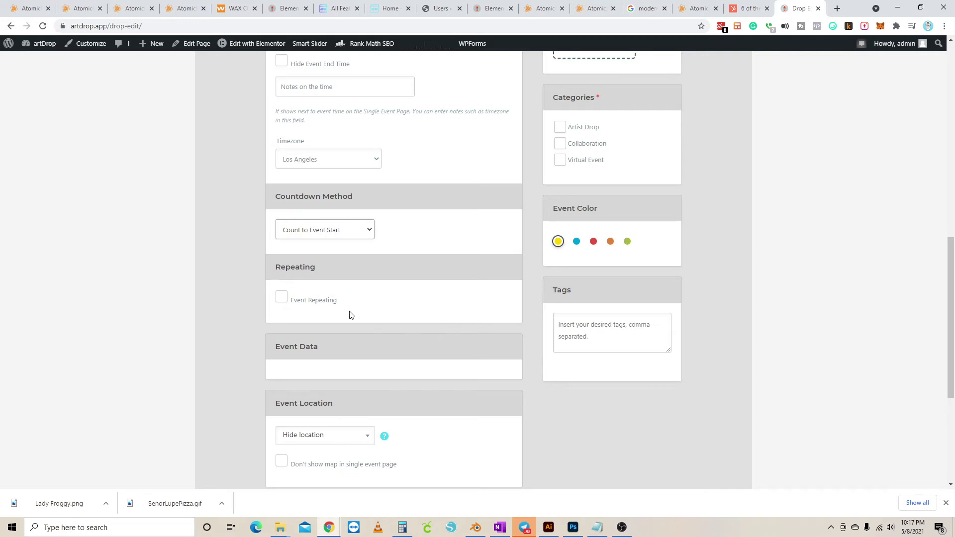
{"action": "scroll", "coordinate": [432, 340], "scroll_direction": "down", "scroll_amount": 2}
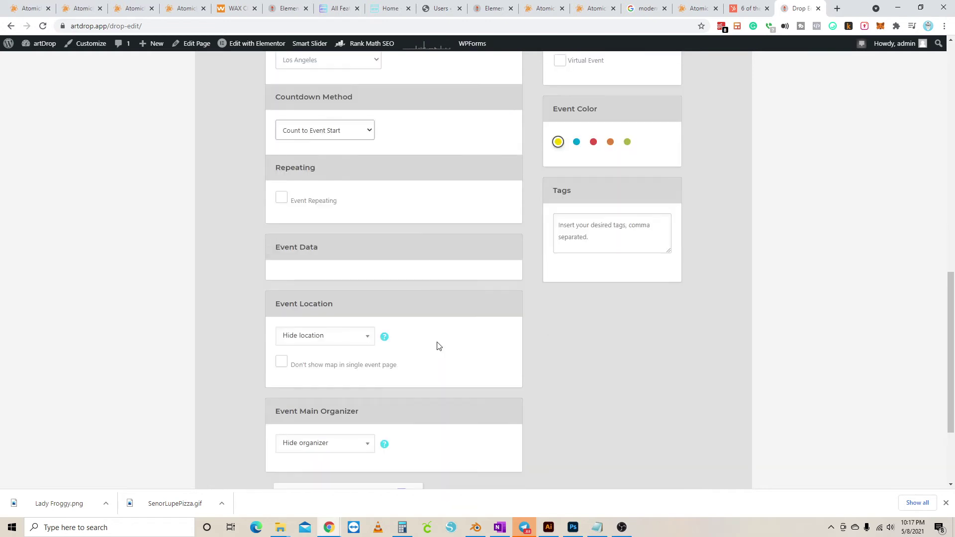
{"action": "left_click", "coordinate": [368, 336]}
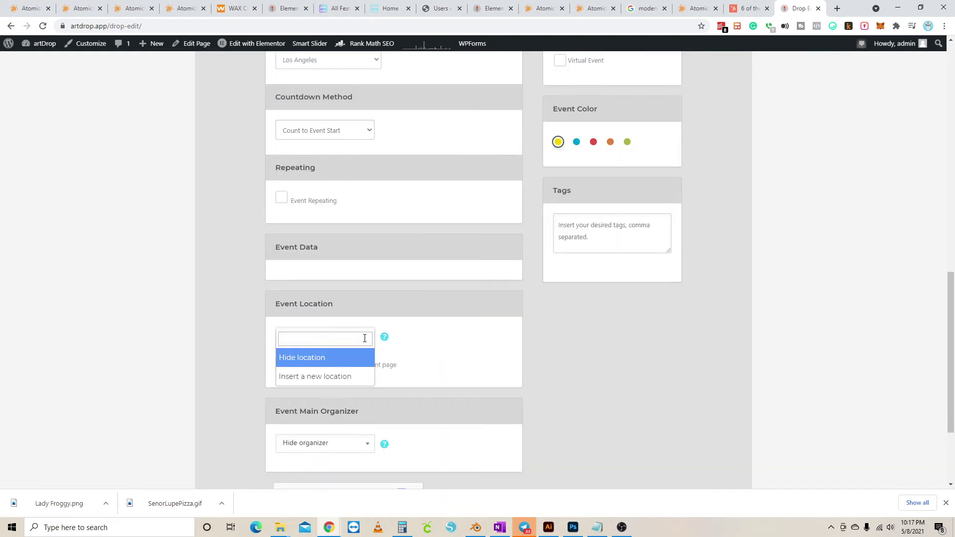
{"action": "left_click", "coordinate": [461, 326]}
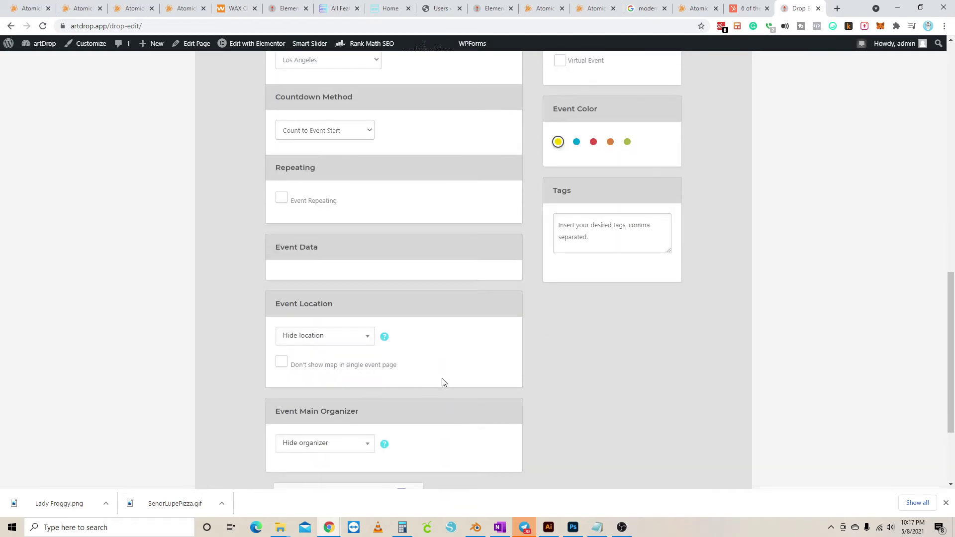
Step: Choose to insert a new organizer as the event's main organizer
{"action": "scroll", "coordinate": [443, 371], "scroll_direction": "down", "scroll_amount": 2}
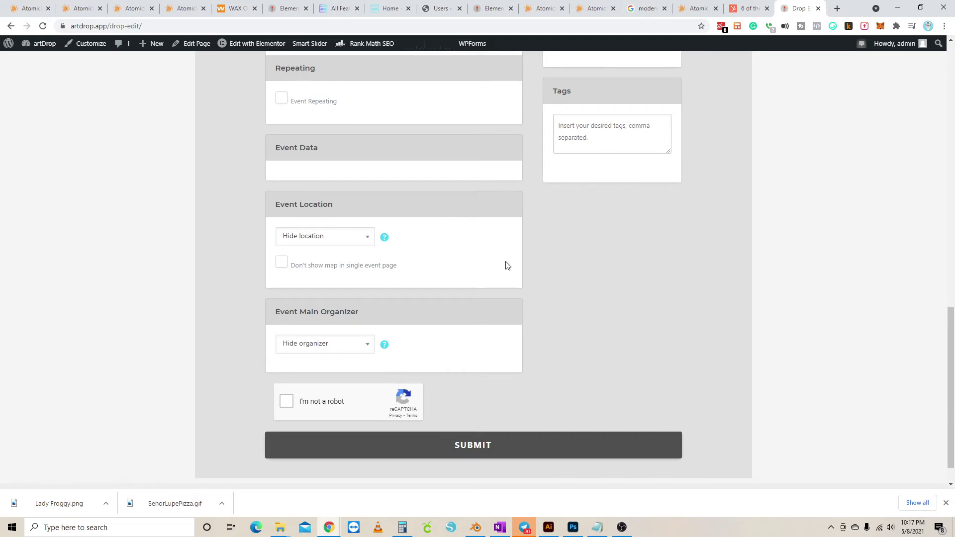
{"action": "left_click", "coordinate": [358, 349]}
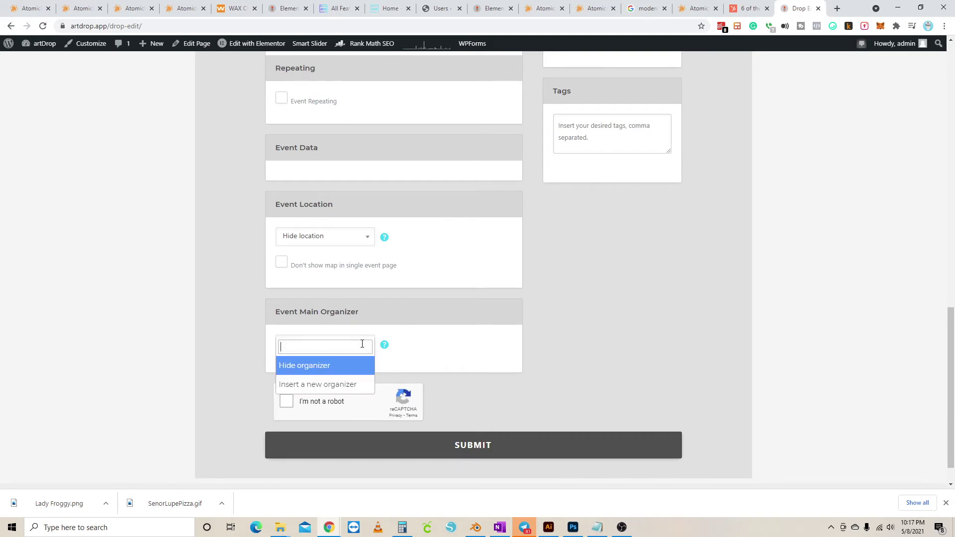
{"action": "left_click", "coordinate": [334, 385]}
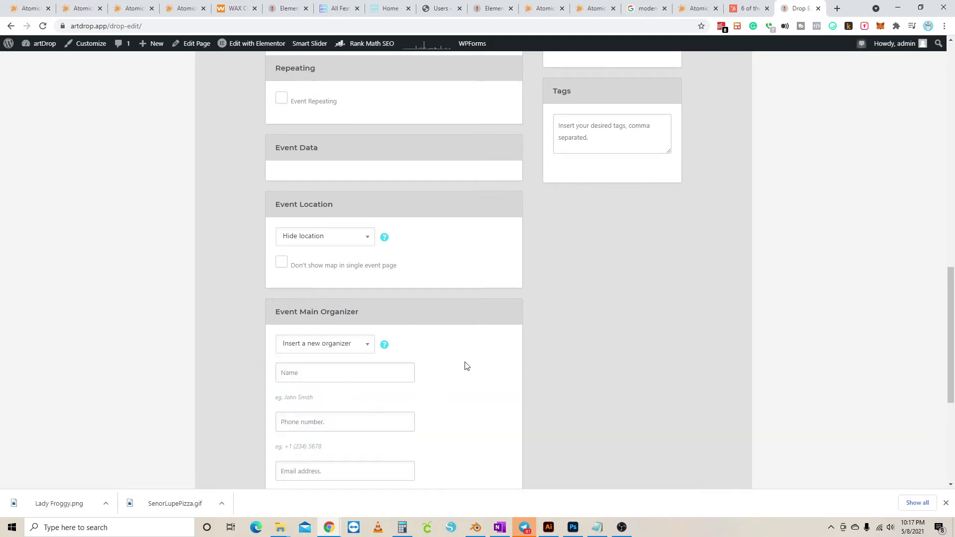
Step: Fill in the organizer's name and email address, and add the NiftyBC NFT logo as the organizer's image
{"action": "scroll", "coordinate": [435, 371], "scroll_direction": "down", "scroll_amount": 4}
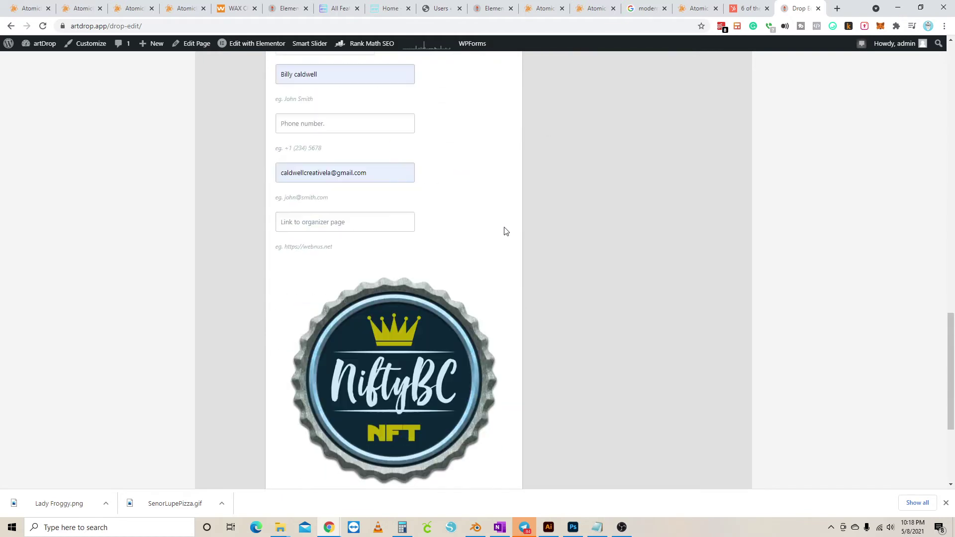
{"action": "scroll", "coordinate": [412, 157], "scroll_direction": "down", "scroll_amount": 1}
{"action": "scroll", "coordinate": [432, 227], "scroll_direction": "up", "scroll_amount": 2}
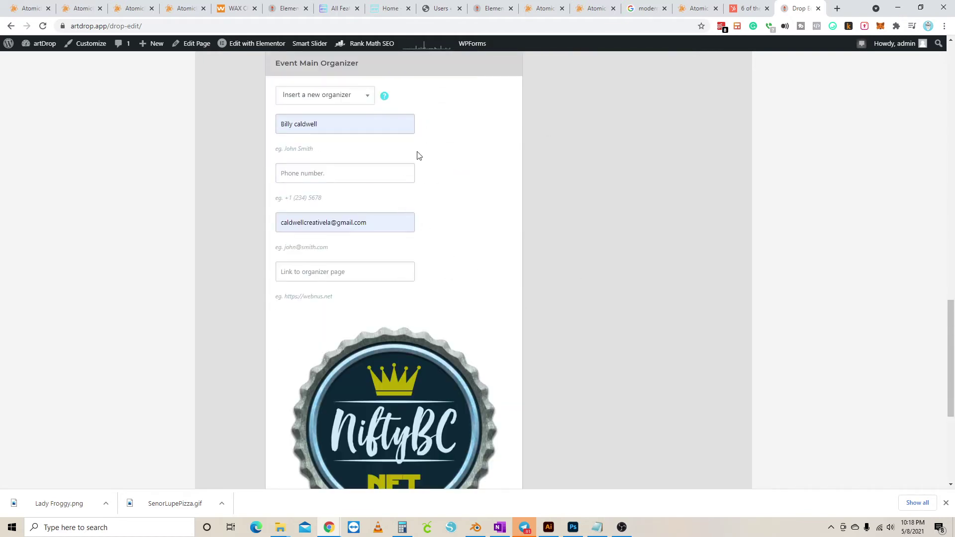
{"action": "scroll", "coordinate": [432, 424], "scroll_direction": "down", "scroll_amount": 3}
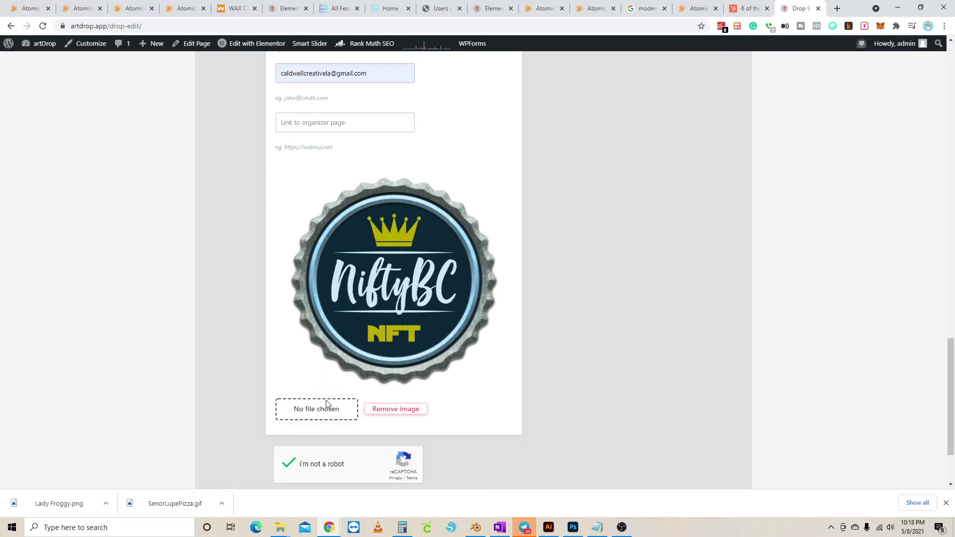
{"action": "scroll", "coordinate": [492, 323], "scroll_direction": "down", "scroll_amount": 2}
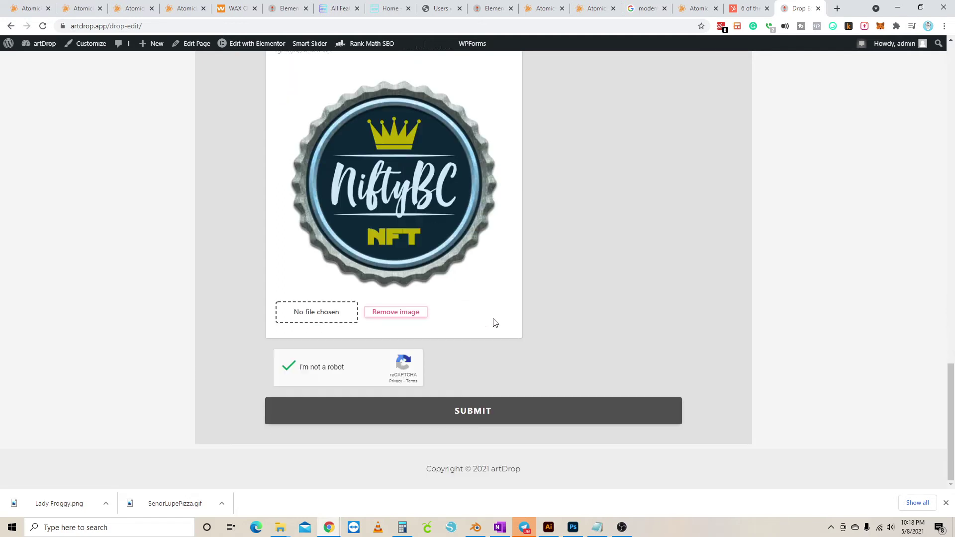
Step: Upload the M.O.R.B.S. card artwork as the event's featured image
{"action": "scroll", "coordinate": [516, 305], "scroll_direction": "up", "scroll_amount": 11}
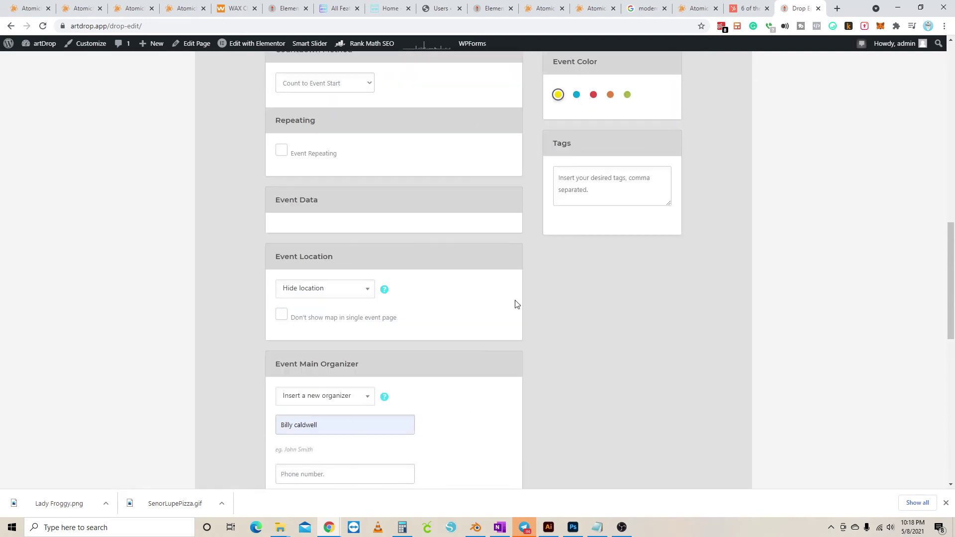
{"action": "scroll", "coordinate": [511, 303], "scroll_direction": "up", "scroll_amount": 5}
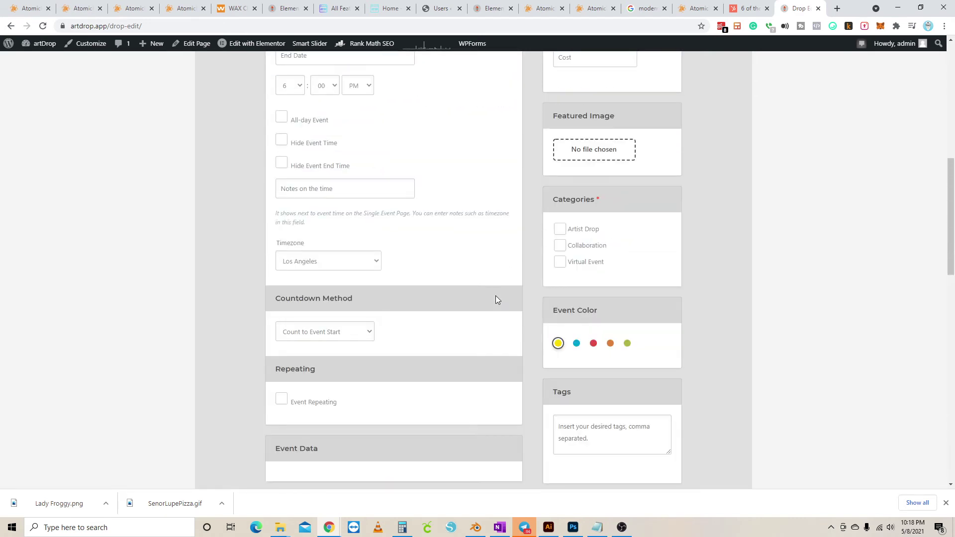
{"action": "scroll", "coordinate": [495, 296], "scroll_direction": "up", "scroll_amount": 4}
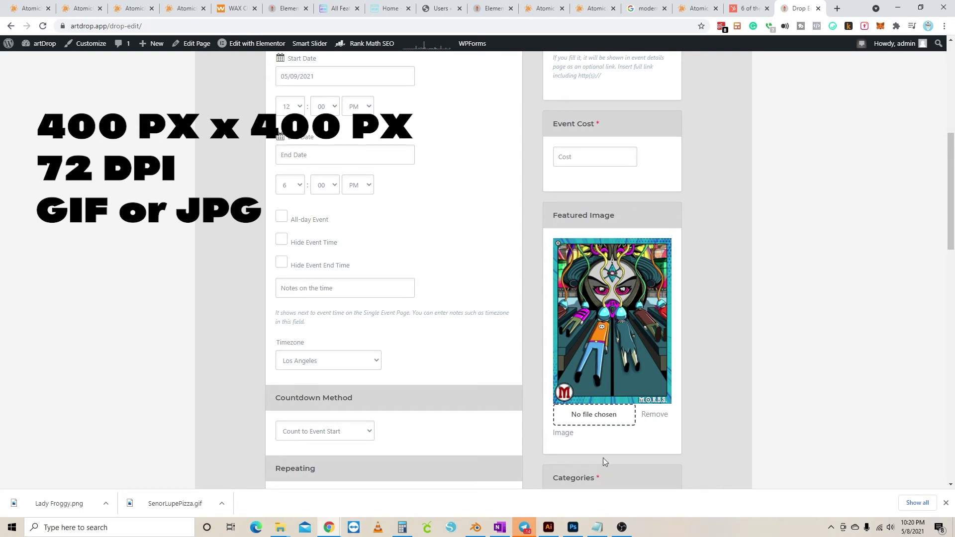
Step: Set the event cost to 60
{"action": "scroll", "coordinate": [706, 397], "scroll_direction": "up", "scroll_amount": 3}
{"action": "left_click", "coordinate": [577, 311]}
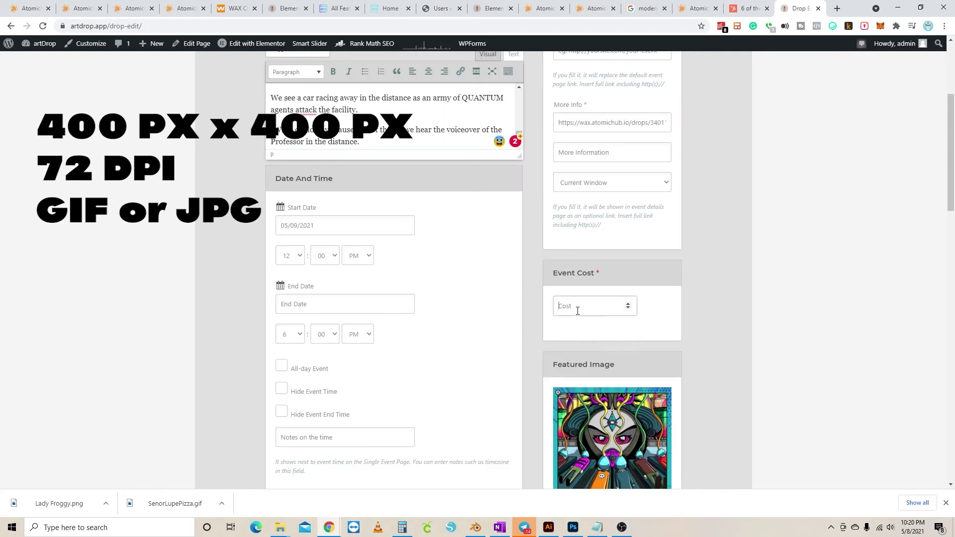
{"action": "type", "text": "60"}
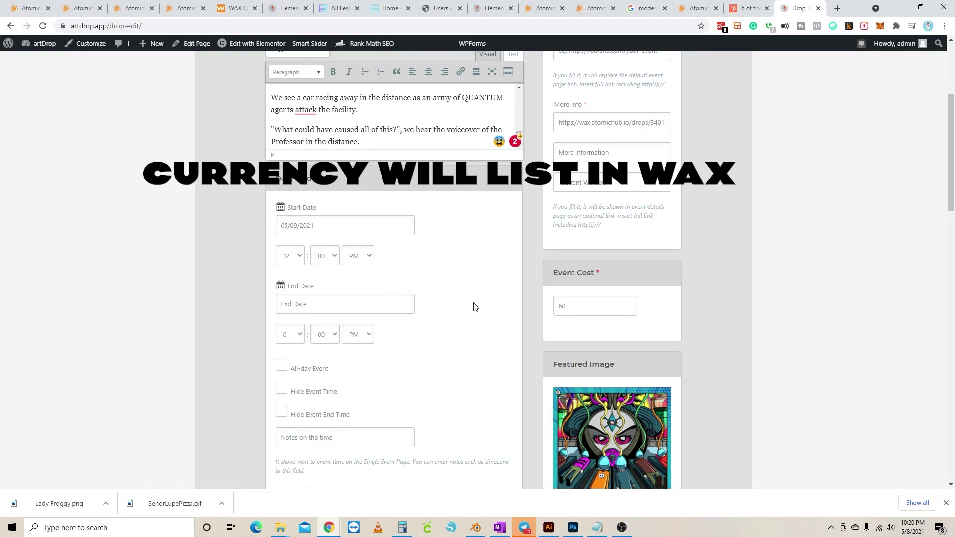
Step: Assign the event to the Artist Drop category only and set its event color to red
{"action": "scroll", "coordinate": [473, 307], "scroll_direction": "down", "scroll_amount": 7}
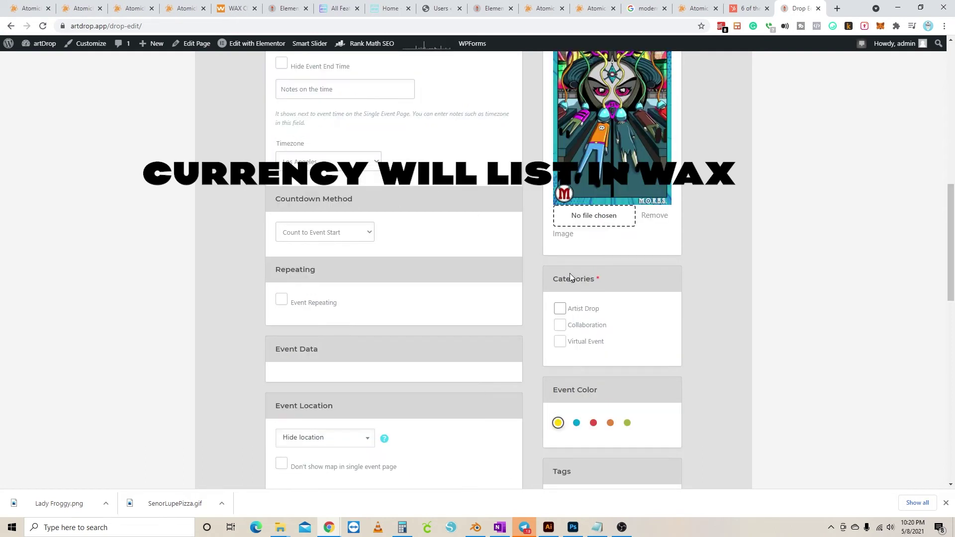
{"action": "left_click", "coordinate": [560, 309]}
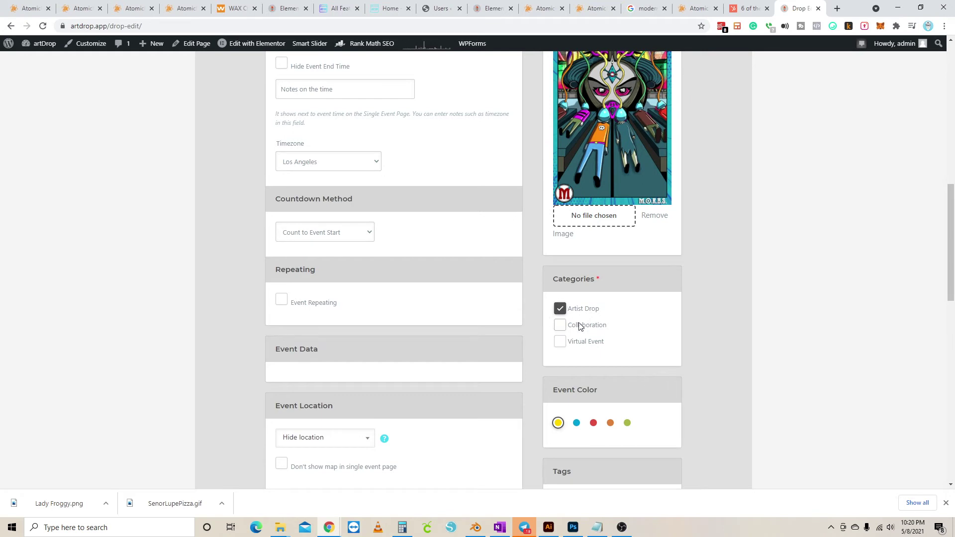
{"action": "left_click", "coordinate": [559, 325]}
{"action": "left_click", "coordinate": [559, 325]}
{"action": "scroll", "coordinate": [652, 370], "scroll_direction": "down", "scroll_amount": 3}
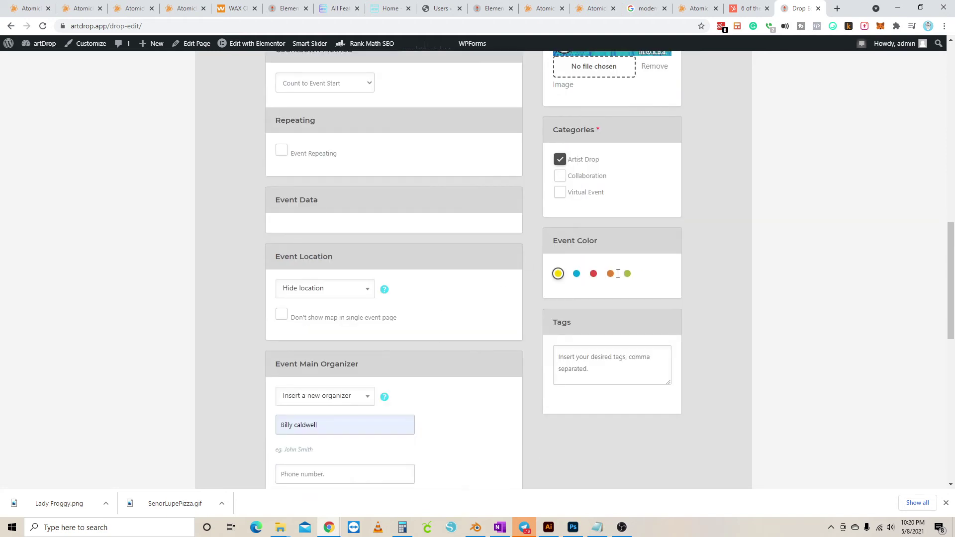
{"action": "left_click", "coordinate": [593, 273]}
Step: Look over the completed form and check the title, description and More Info link of the event
{"action": "scroll", "coordinate": [693, 348], "scroll_direction": "up", "scroll_amount": 9}
{"action": "scroll", "coordinate": [686, 348], "scroll_direction": "up", "scroll_amount": 5}
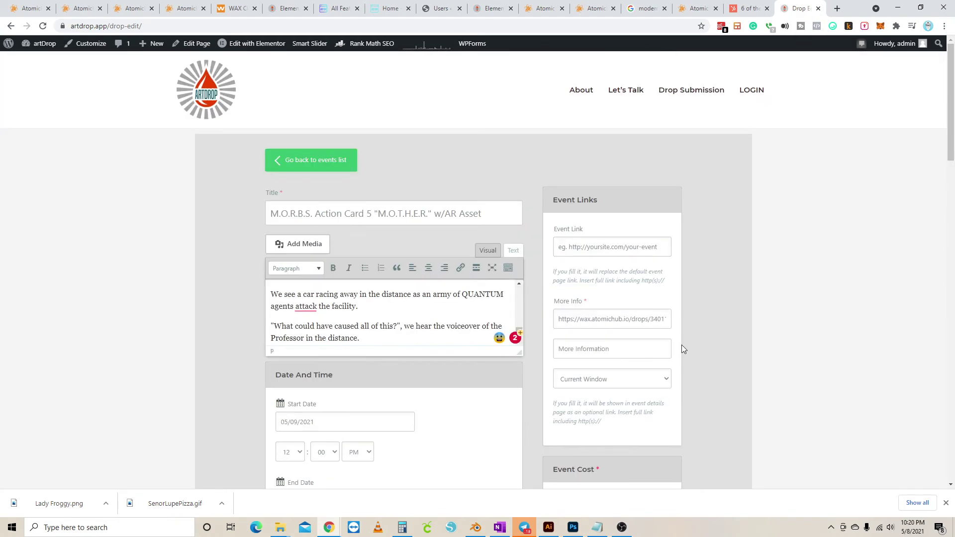
{"action": "scroll", "coordinate": [698, 355], "scroll_direction": "down", "scroll_amount": 6}
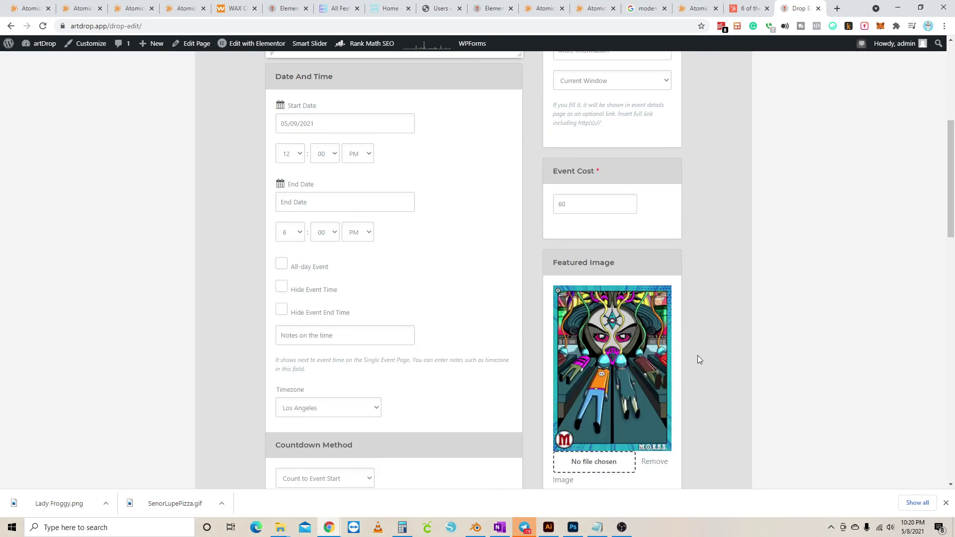
{"action": "scroll", "coordinate": [697, 355], "scroll_direction": "down", "scroll_amount": 17}
{"action": "scroll", "coordinate": [694, 353], "scroll_direction": "up", "scroll_amount": 7}
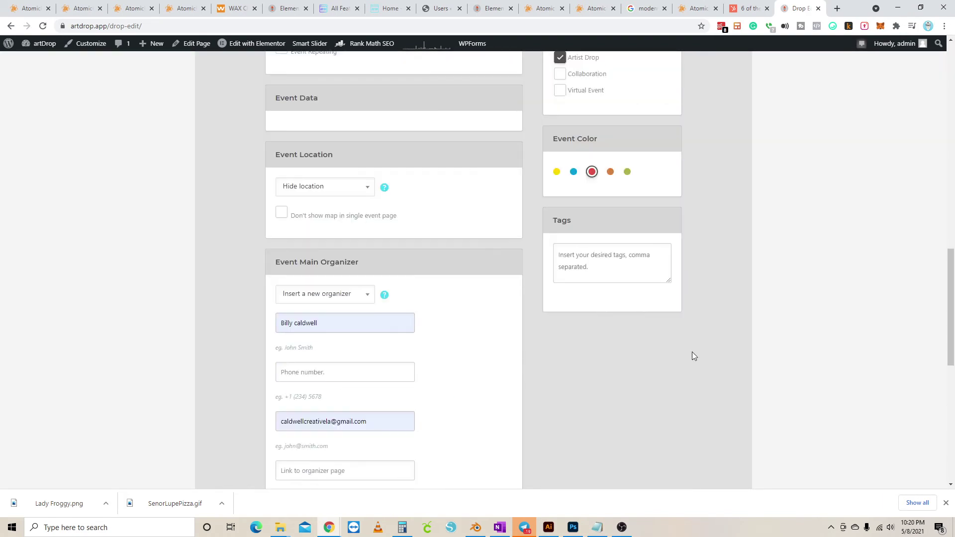
{"action": "scroll", "coordinate": [693, 356], "scroll_direction": "up", "scroll_amount": 10}
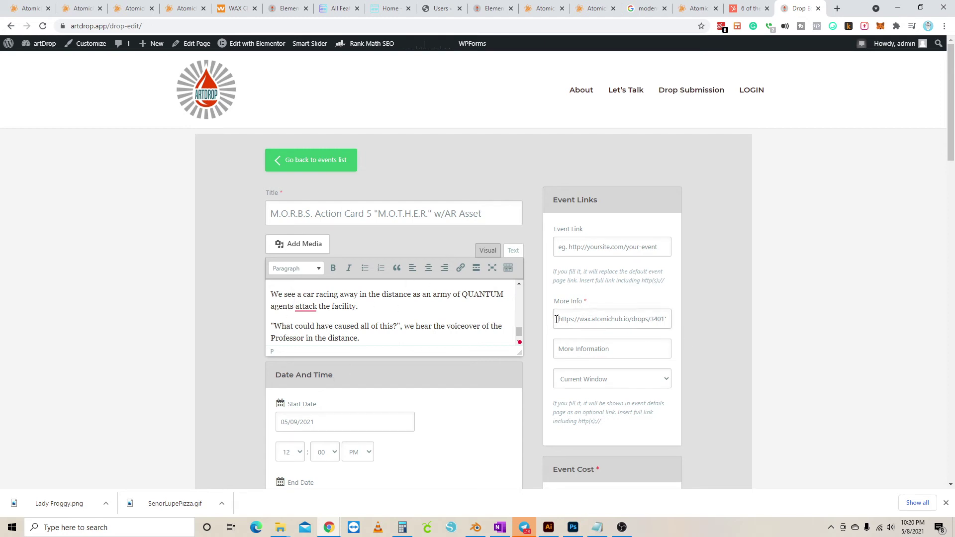
{"action": "left_click_drag", "start_coordinate": [556, 320], "coordinate": [678, 321]}
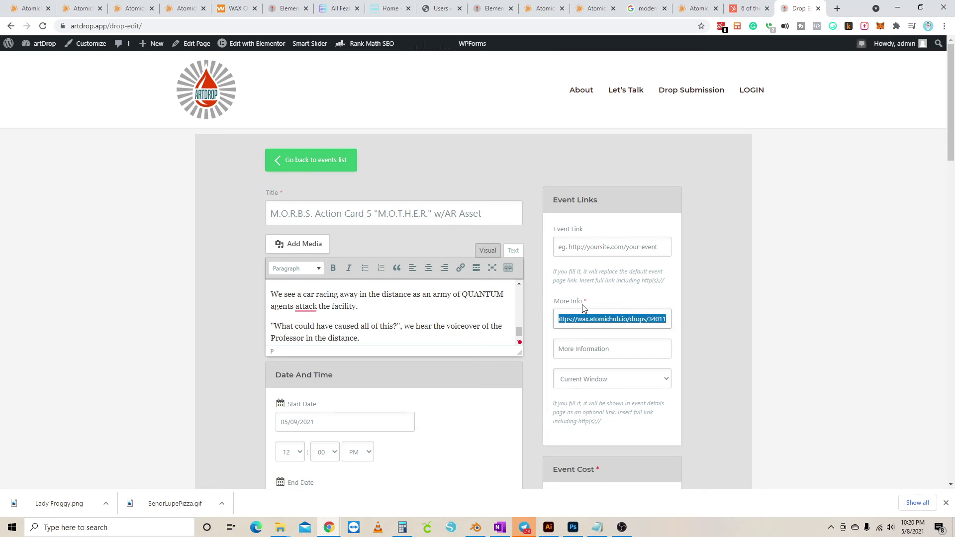
{"action": "left_click", "coordinate": [701, 323]}
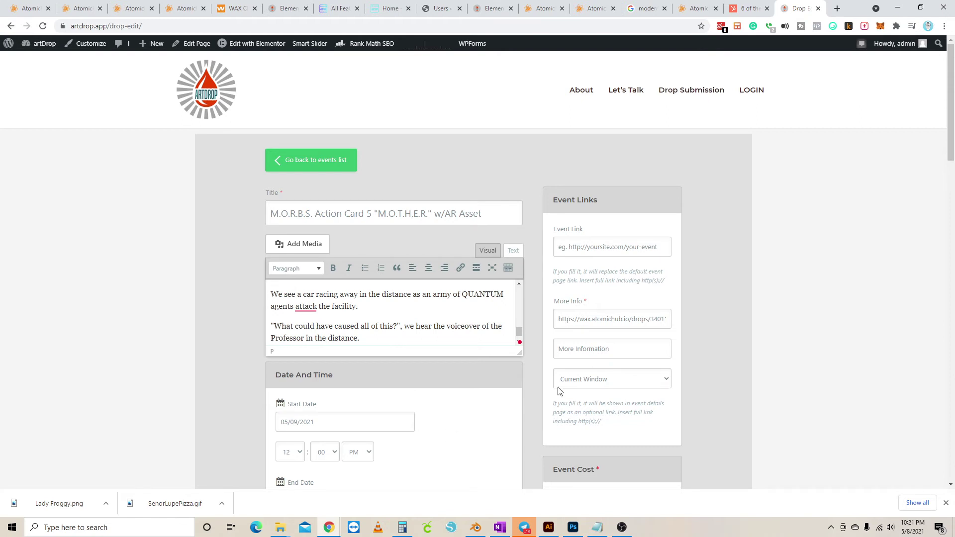
Step: Check the event's cost, featured image, category and color before submission
{"action": "scroll", "coordinate": [610, 351], "scroll_direction": "down", "scroll_amount": 4}
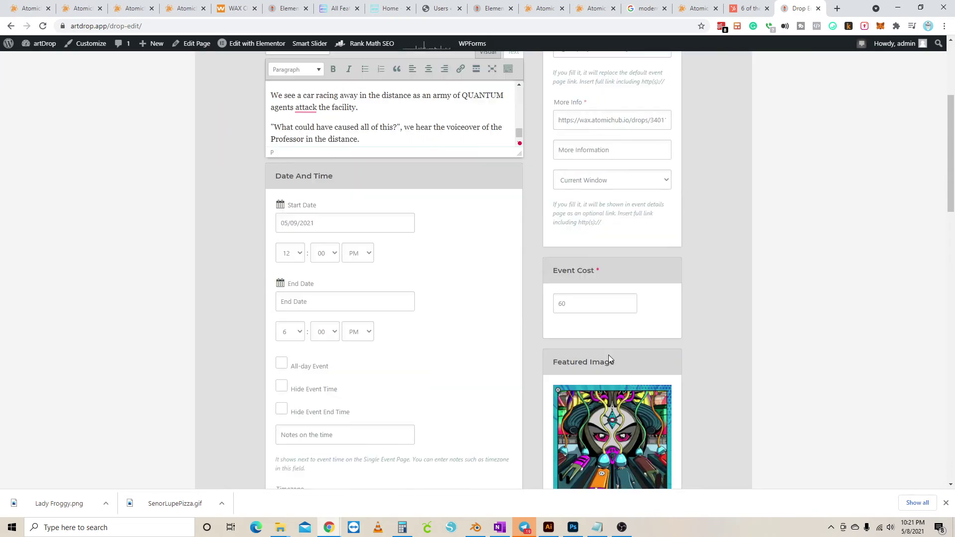
{"action": "left_click", "coordinate": [572, 304]}
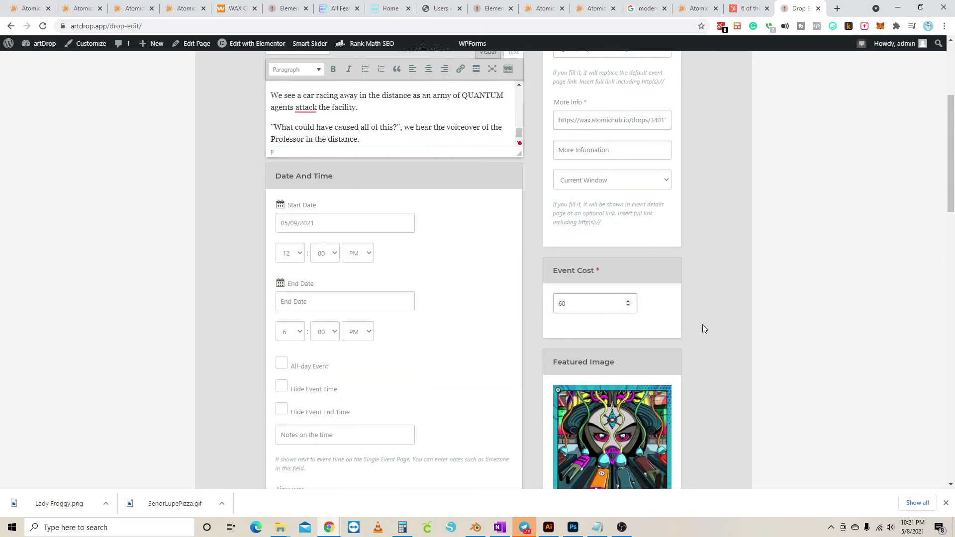
{"action": "left_click", "coordinate": [700, 306]}
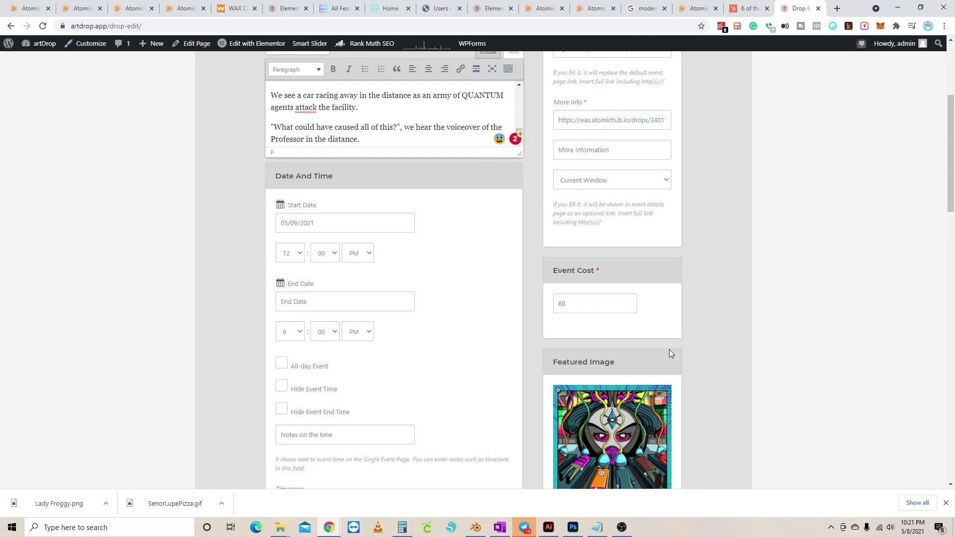
{"action": "scroll", "coordinate": [669, 349], "scroll_direction": "down", "scroll_amount": 3}
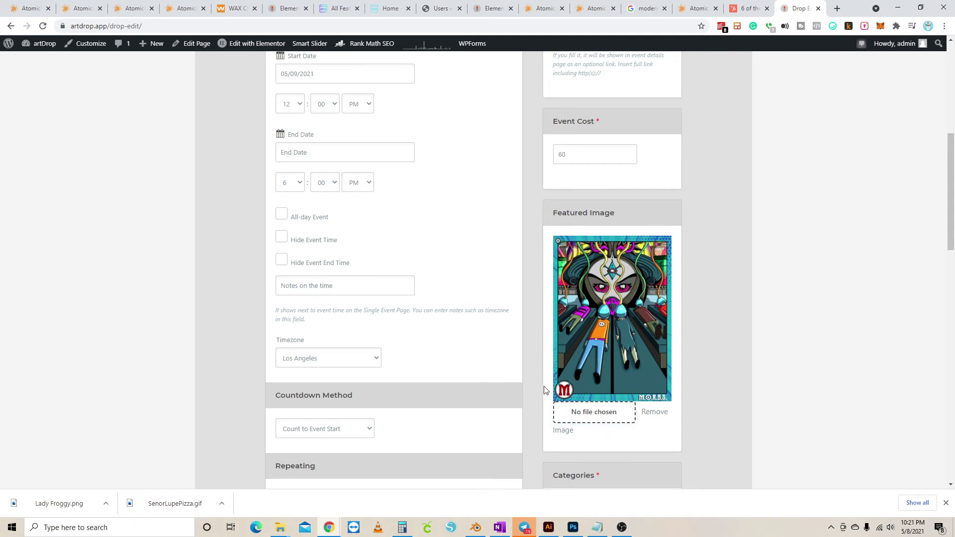
{"action": "scroll", "coordinate": [542, 390], "scroll_direction": "down", "scroll_amount": 3}
{"action": "scroll", "coordinate": [550, 398], "scroll_direction": "down", "scroll_amount": 1}
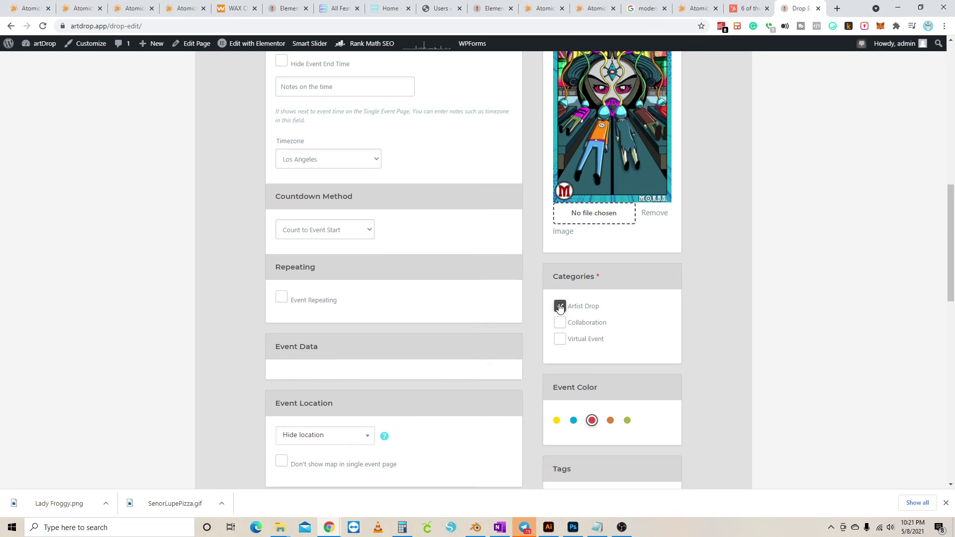
{"action": "scroll", "coordinate": [727, 343], "scroll_direction": "down", "scroll_amount": 1}
{"action": "scroll", "coordinate": [726, 343], "scroll_direction": "down", "scroll_amount": 1}
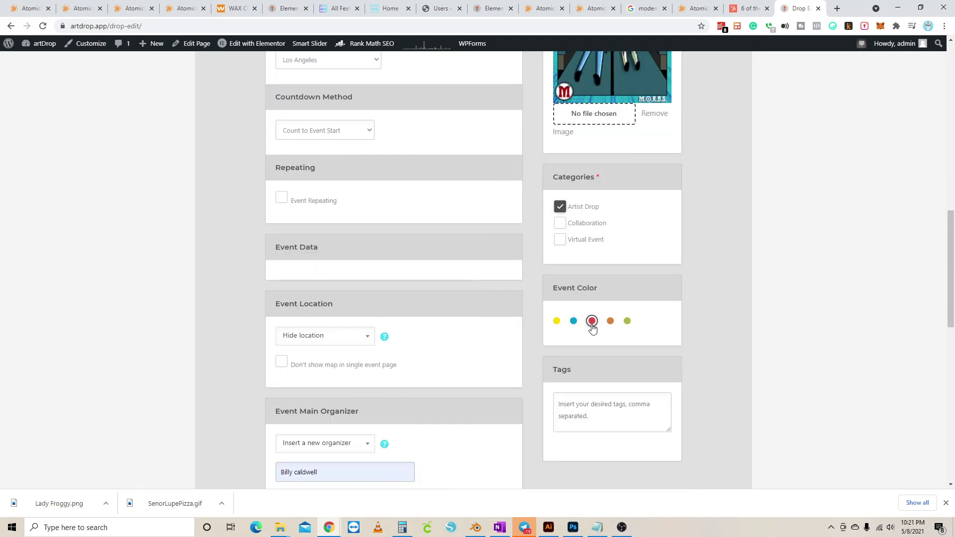
Step: Check the event's start date and time, timezone, countdown method, location setting and main organizer details
{"action": "scroll", "coordinate": [350, 250], "scroll_direction": "up", "scroll_amount": 14}
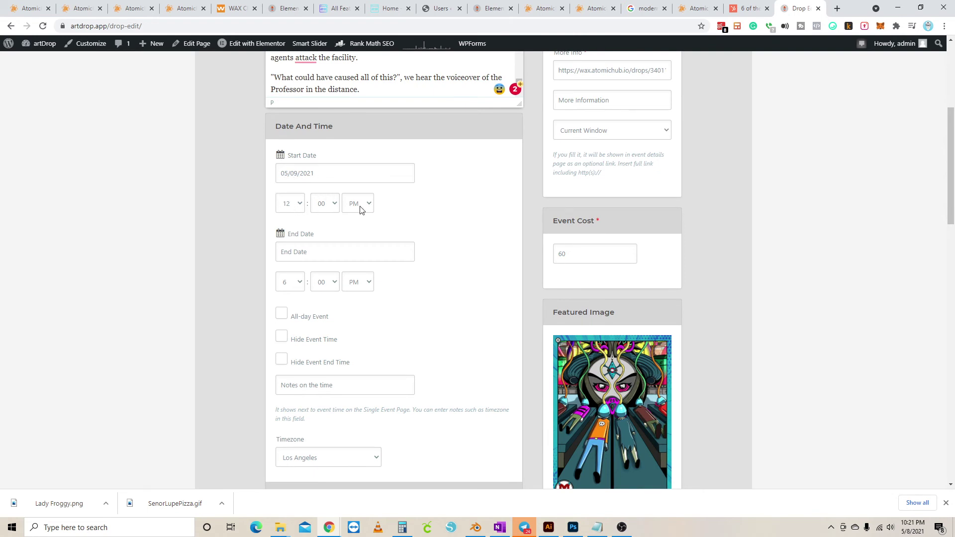
{"action": "scroll", "coordinate": [470, 240], "scroll_direction": "down", "scroll_amount": 1}
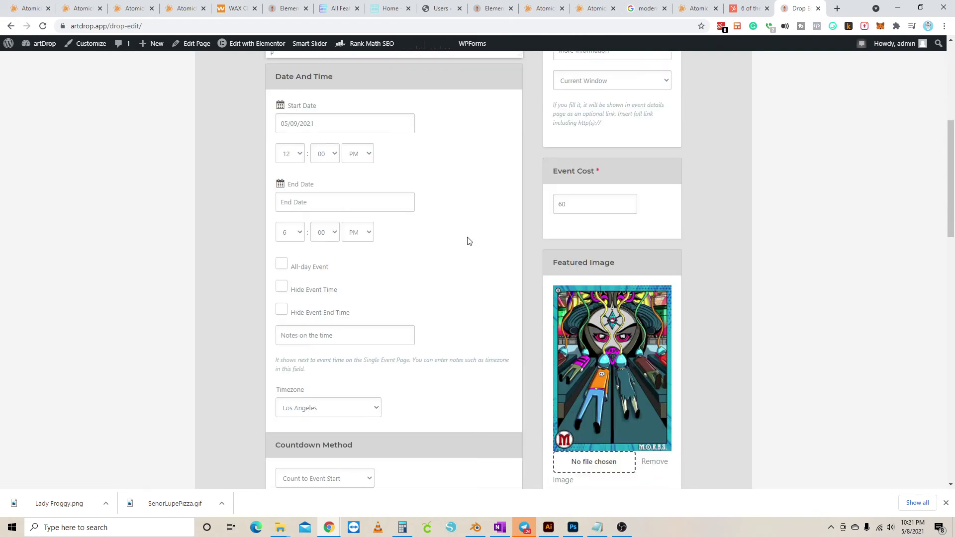
{"action": "scroll", "coordinate": [465, 394], "scroll_direction": "down", "scroll_amount": 1}
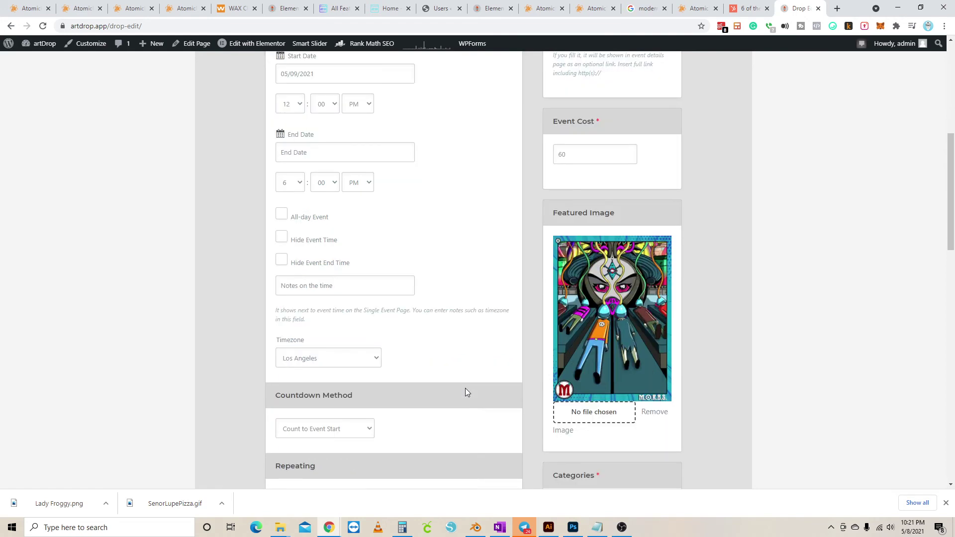
{"action": "scroll", "coordinate": [466, 393], "scroll_direction": "down", "scroll_amount": 3}
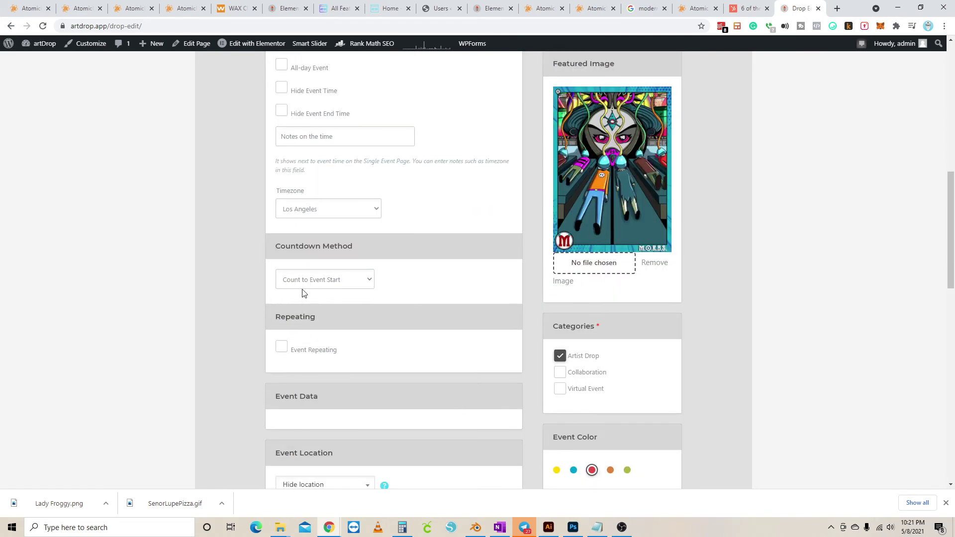
{"action": "scroll", "coordinate": [437, 323], "scroll_direction": "down", "scroll_amount": 3}
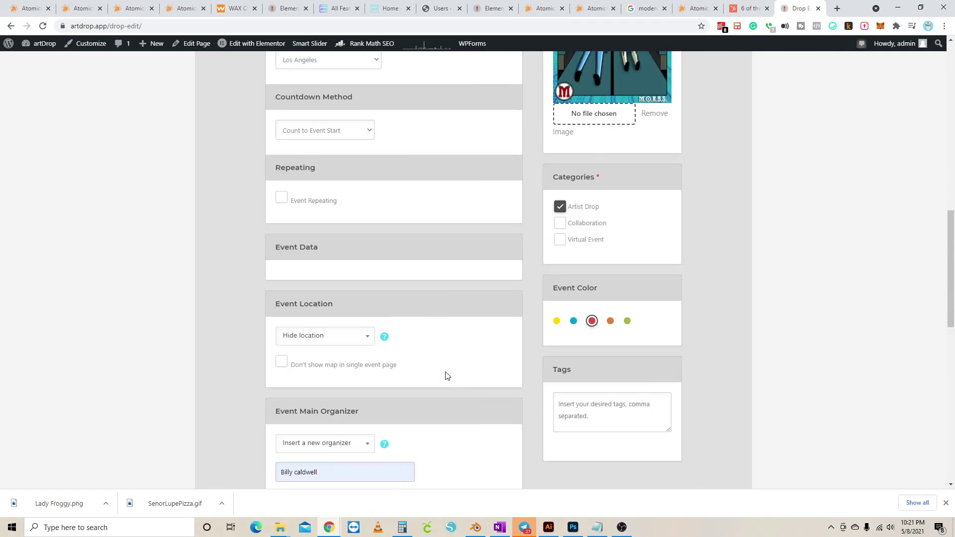
{"action": "scroll", "coordinate": [448, 378], "scroll_direction": "down", "scroll_amount": 2}
{"action": "scroll", "coordinate": [520, 336], "scroll_direction": "down", "scroll_amount": 4}
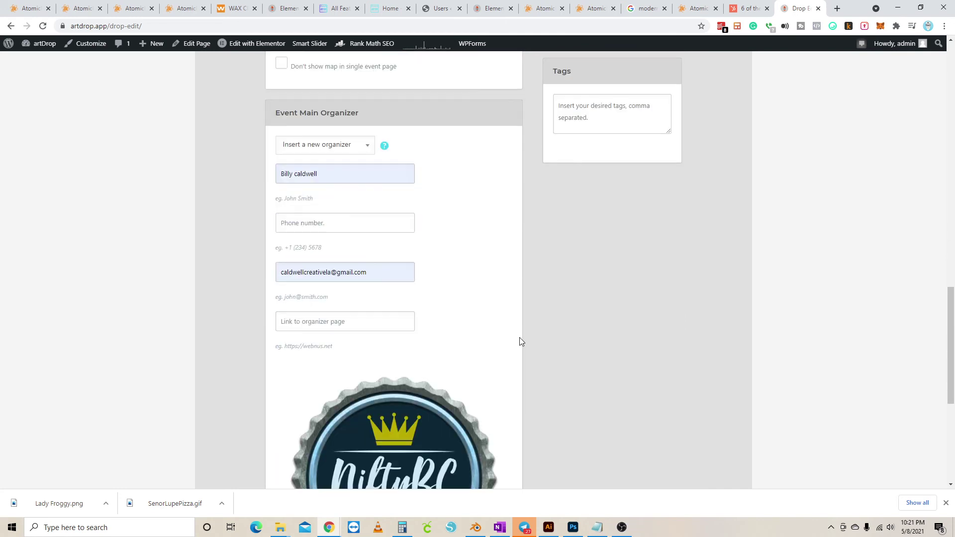
{"action": "left_click", "coordinate": [292, 174]}
{"action": "left_click", "coordinate": [490, 204]}
{"action": "scroll", "coordinate": [502, 309], "scroll_direction": "down", "scroll_amount": 3}
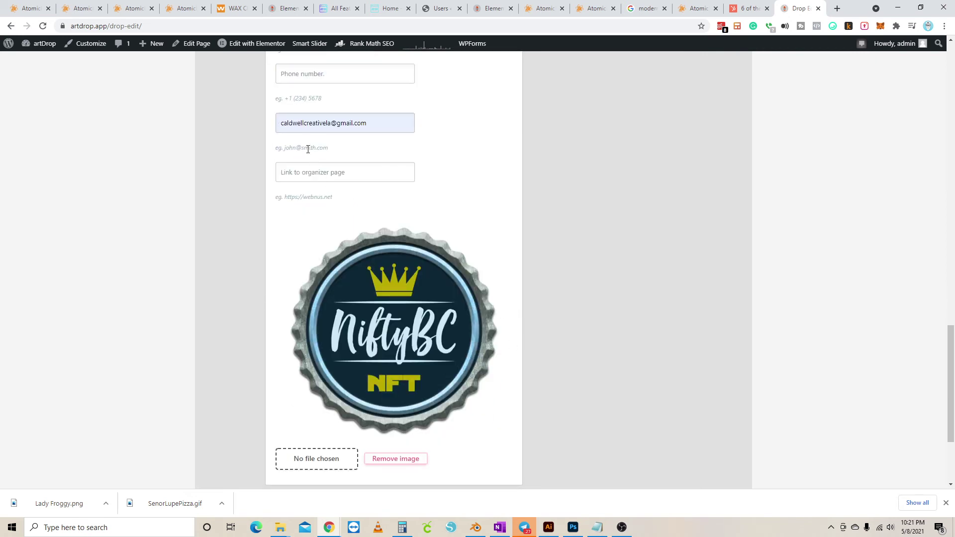
Step: Complete the robot verification at the end of the form and submit the event
{"action": "scroll", "coordinate": [494, 402], "scroll_direction": "down", "scroll_amount": 3}
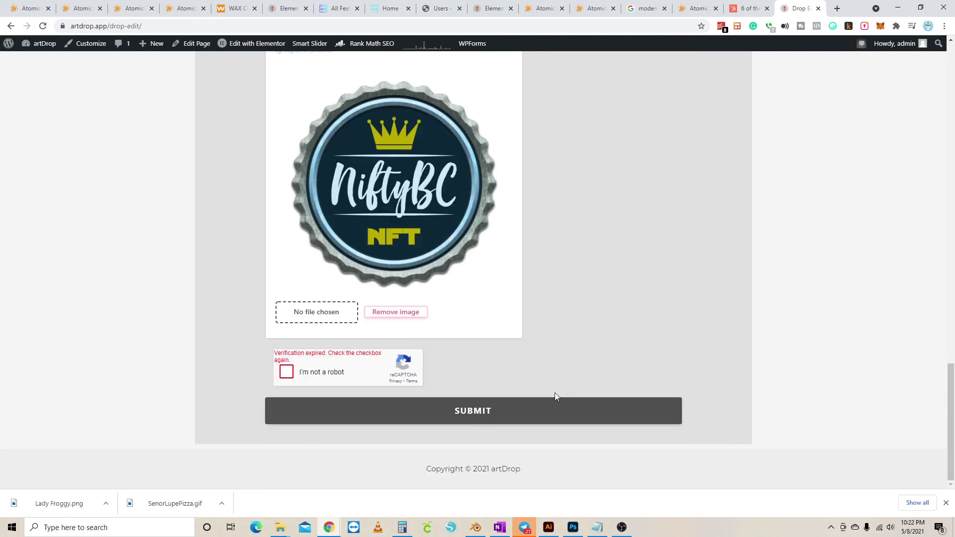
{"action": "left_click", "coordinate": [288, 370]}
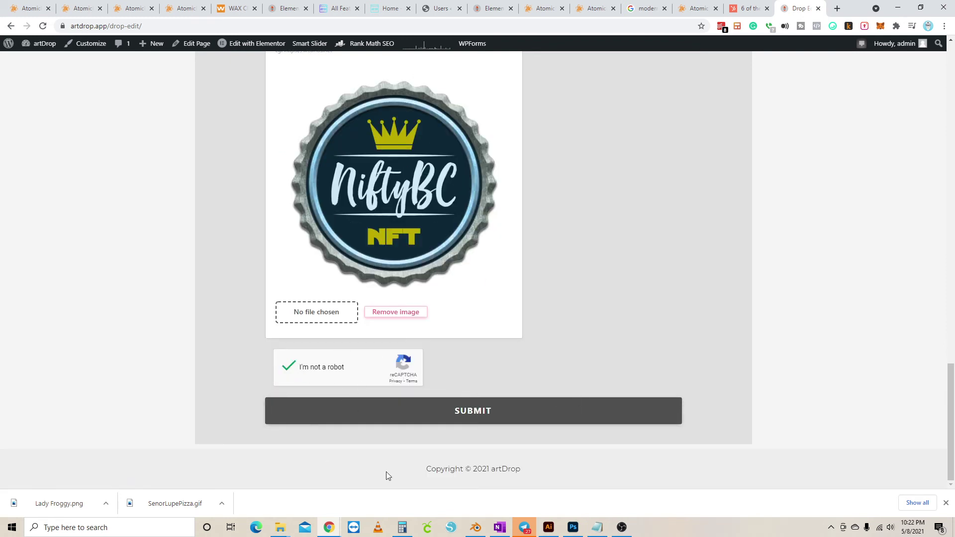
{"action": "left_click", "coordinate": [494, 412]}
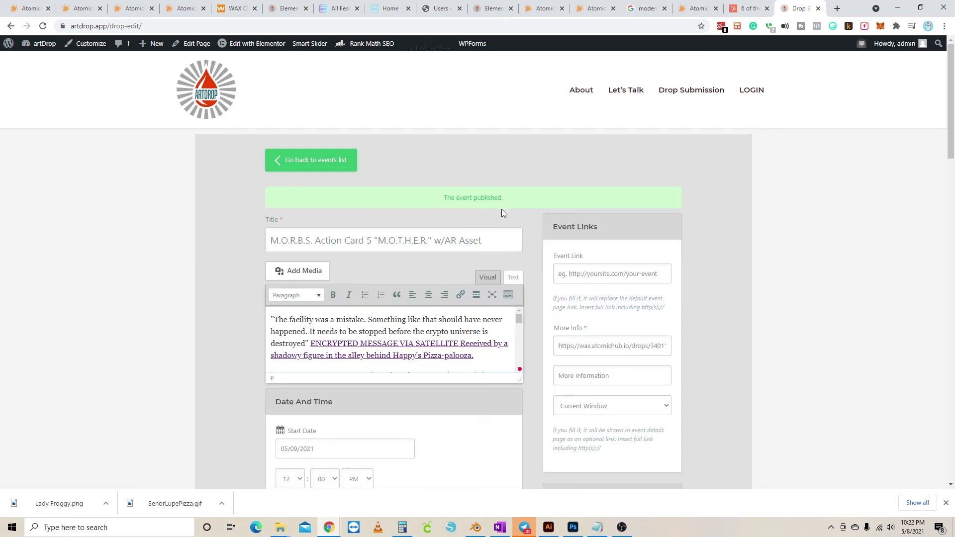
Step: Open the artDrop home page
{"action": "left_click", "coordinate": [207, 94]}
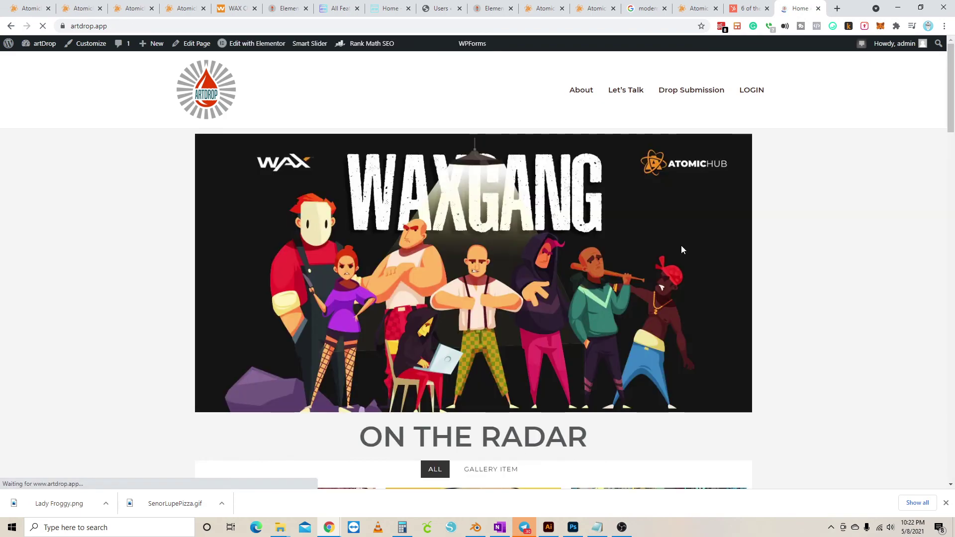
Step: Find the M.O.R.B.S. Action Card 5 drop in the Upcoming WAX Drops carousel and open its details
{"action": "scroll", "coordinate": [631, 266], "scroll_direction": "down", "scroll_amount": 4}
{"action": "scroll", "coordinate": [630, 270], "scroll_direction": "down", "scroll_amount": 9}
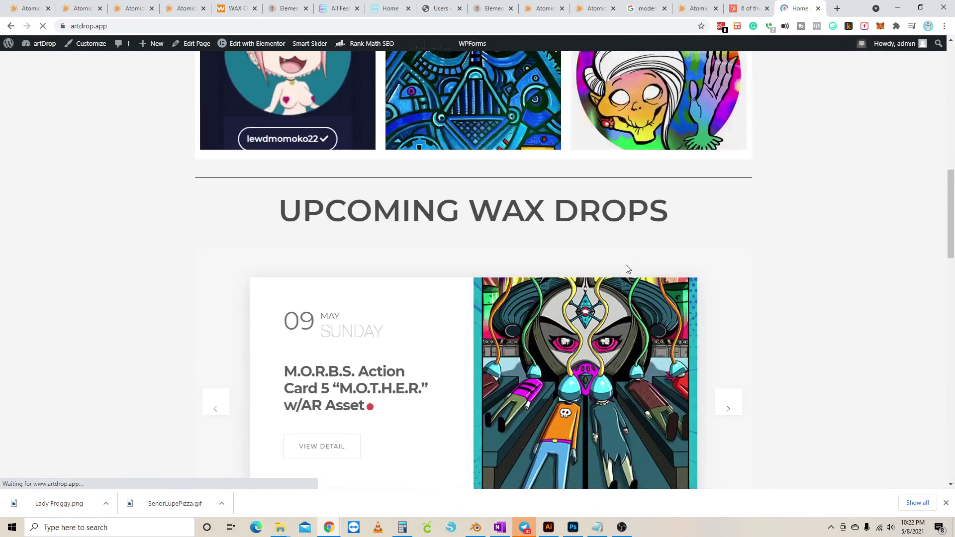
{"action": "scroll", "coordinate": [307, 203], "scroll_direction": "down", "scroll_amount": 2}
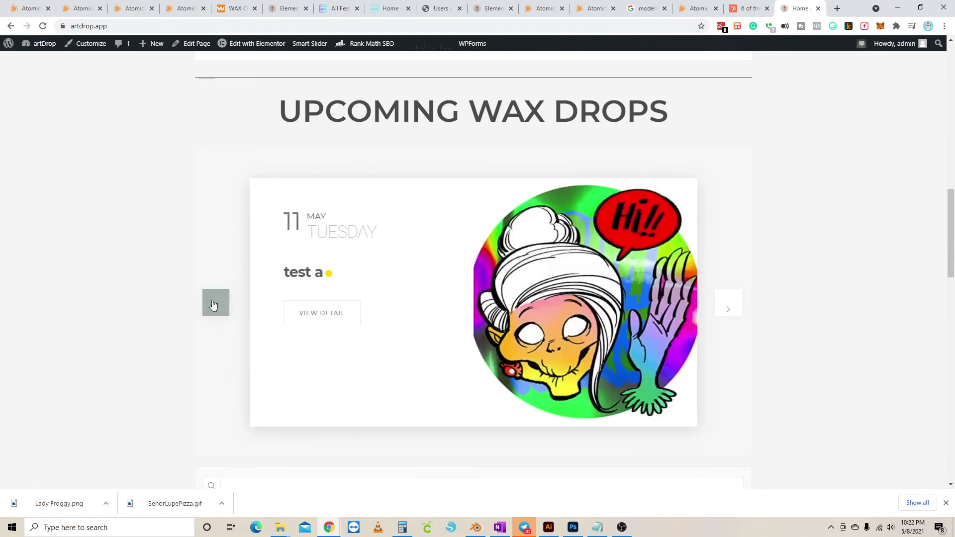
{"action": "left_click", "coordinate": [215, 307]}
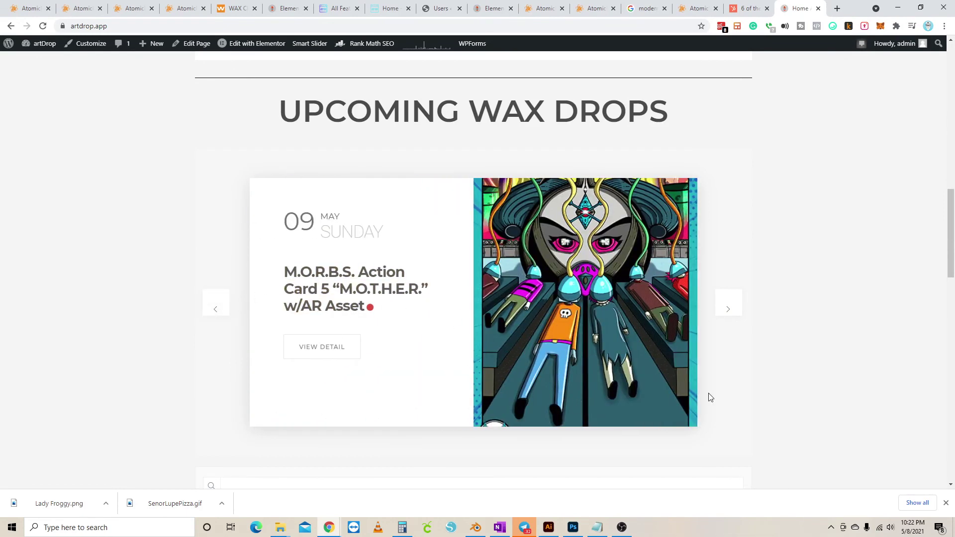
{"action": "left_click", "coordinate": [323, 352]}
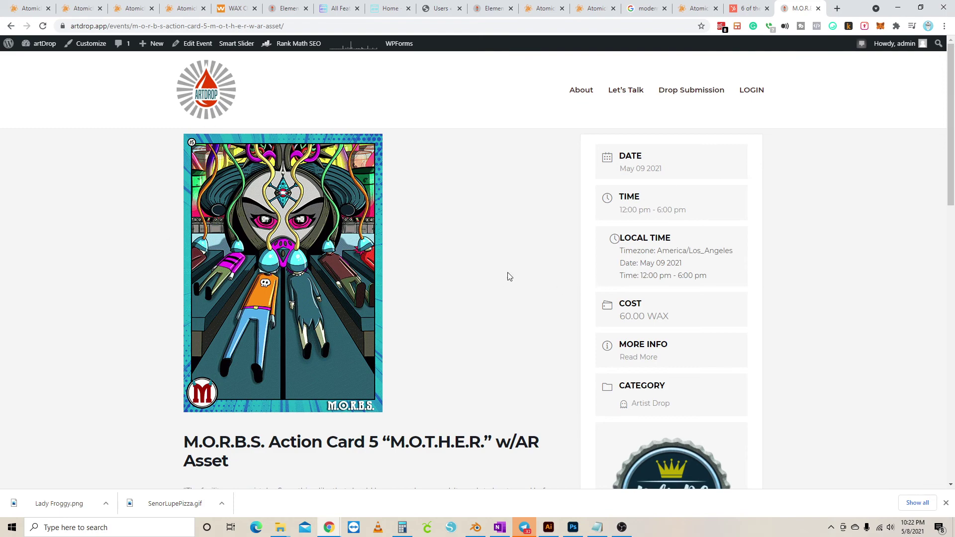
Step: Examine the event page's description, organizer, calendar export options, countdown, sharing links and comment section
{"action": "scroll", "coordinate": [509, 277], "scroll_direction": "down", "scroll_amount": 3}
{"action": "scroll", "coordinate": [356, 322], "scroll_direction": "down", "scroll_amount": 3}
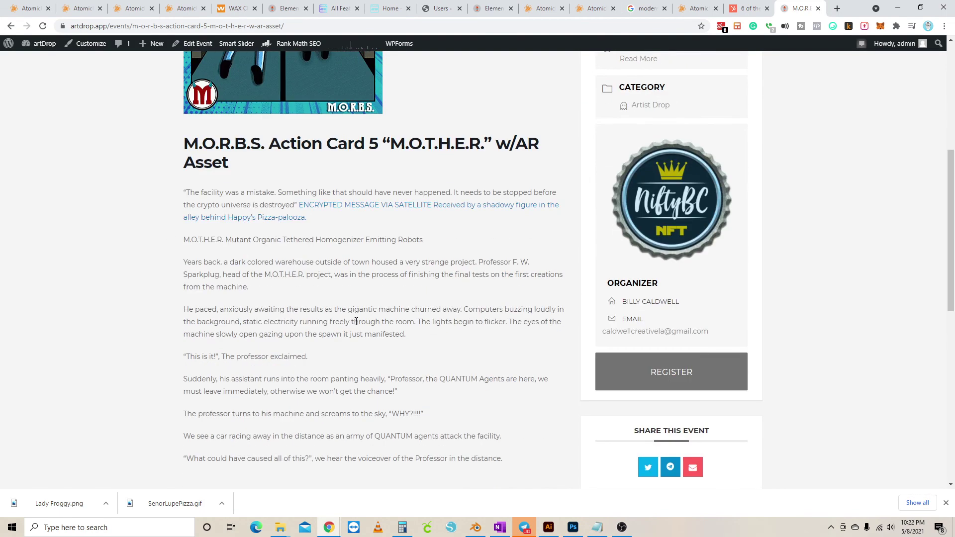
{"action": "scroll", "coordinate": [323, 268], "scroll_direction": "down", "scroll_amount": 3}
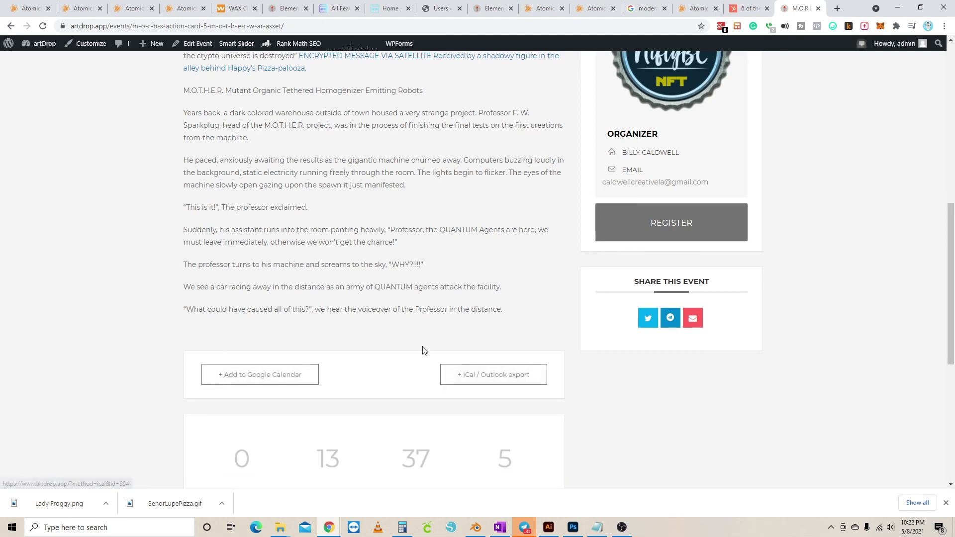
{"action": "scroll", "coordinate": [384, 346], "scroll_direction": "down", "scroll_amount": 2}
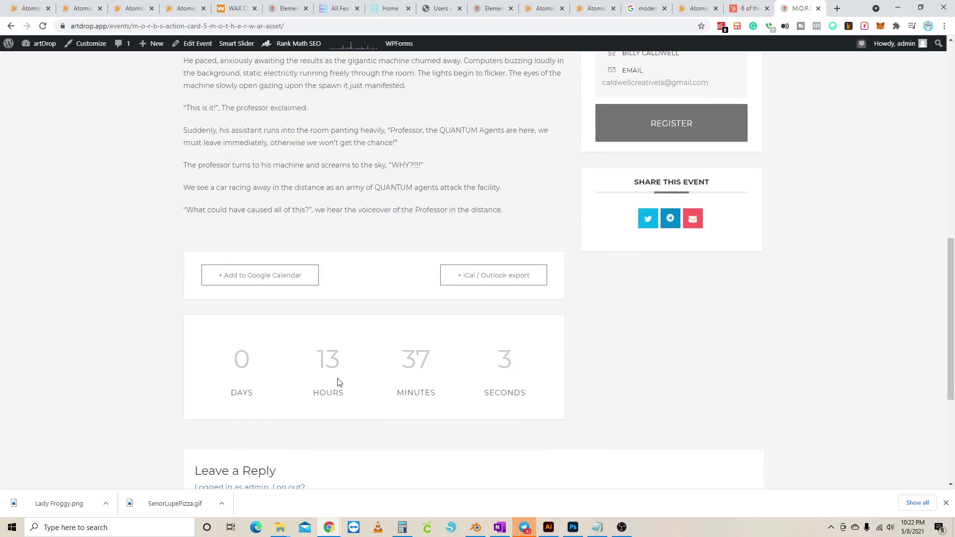
{"action": "scroll", "coordinate": [420, 384], "scroll_direction": "down", "scroll_amount": 1}
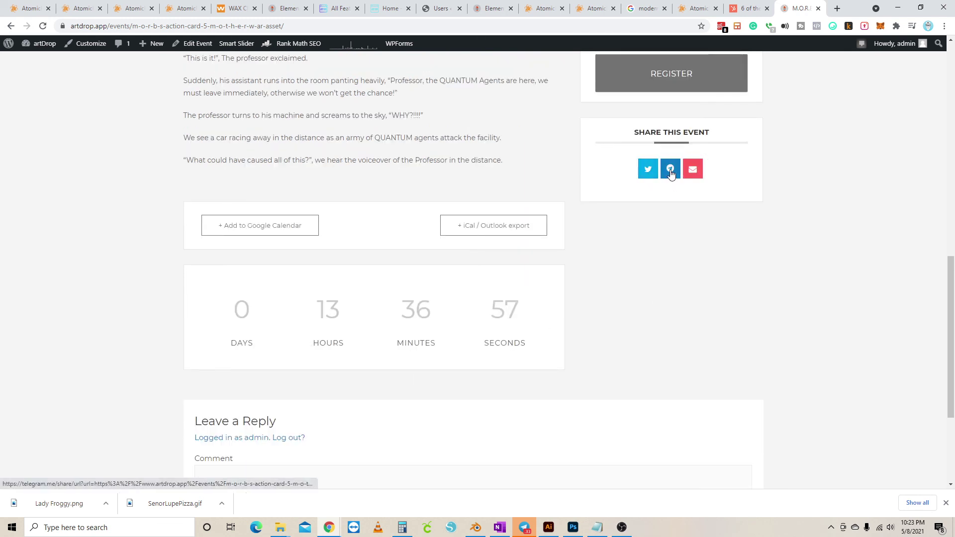
{"action": "scroll", "coordinate": [587, 259], "scroll_direction": "down", "scroll_amount": 3}
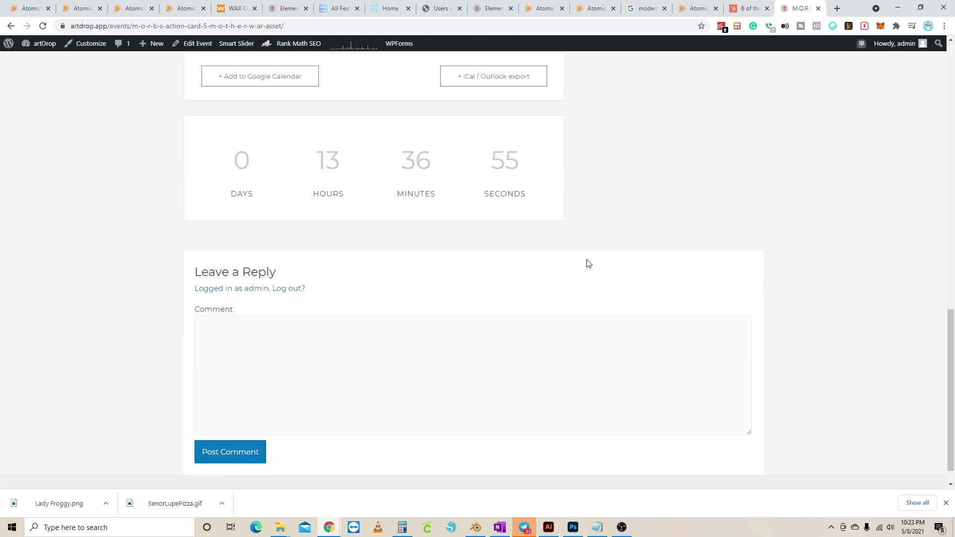
{"action": "scroll", "coordinate": [592, 332], "scroll_direction": "up", "scroll_amount": 5}
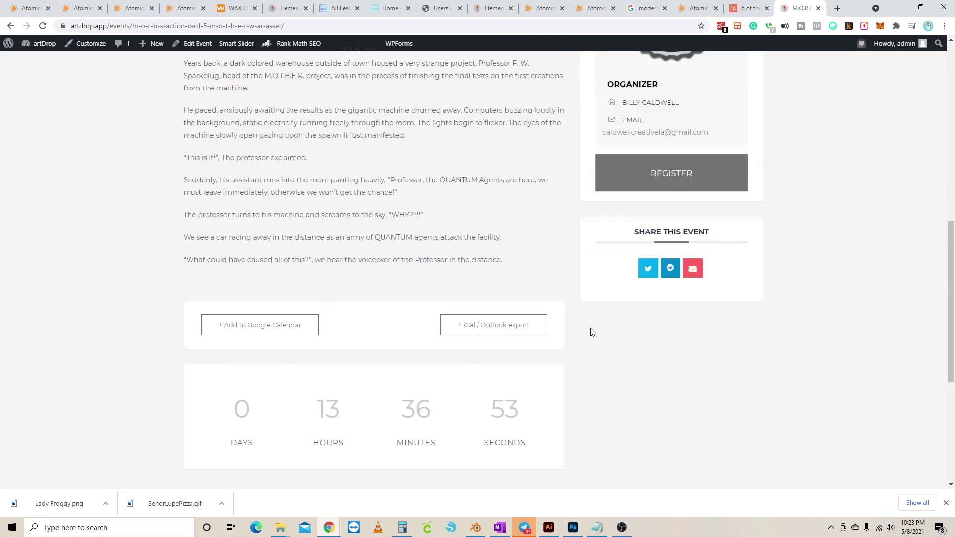
{"action": "scroll", "coordinate": [592, 332], "scroll_direction": "up", "scroll_amount": 10}
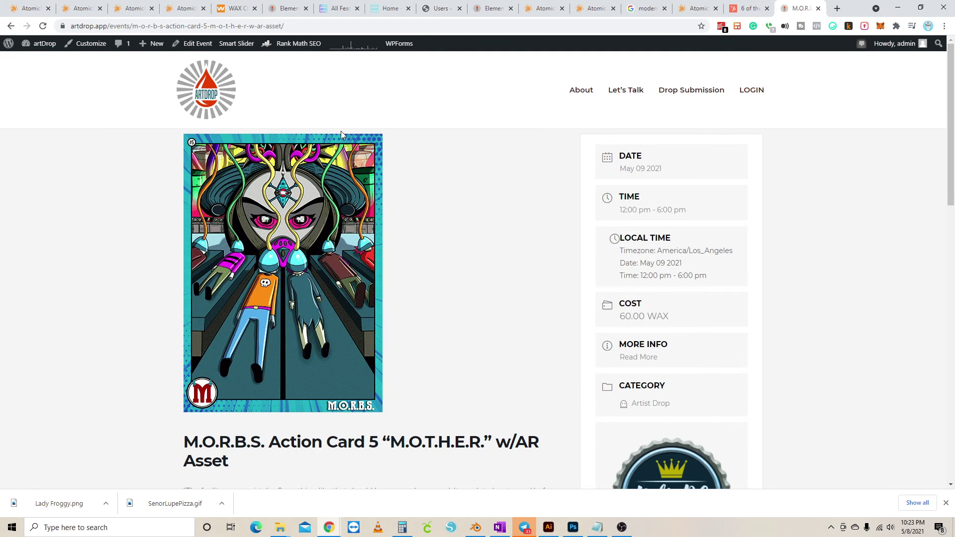
Step: Go to the Drop Submission page and open the submitted M.O.R.B.S. Action Card 5 event for editing
{"action": "left_click", "coordinate": [680, 91]}
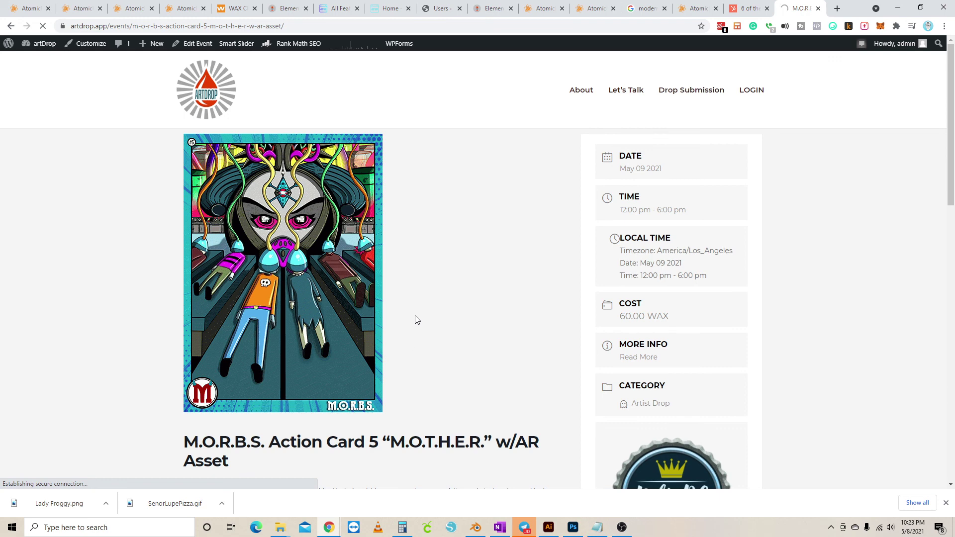
{"action": "scroll", "coordinate": [637, 303], "scroll_direction": "down", "scroll_amount": 3}
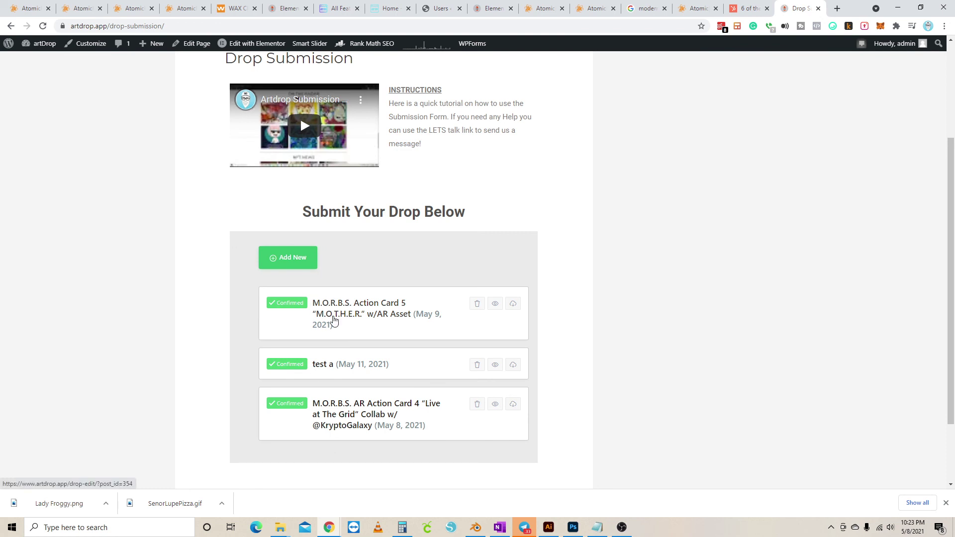
{"action": "left_click", "coordinate": [359, 302]}
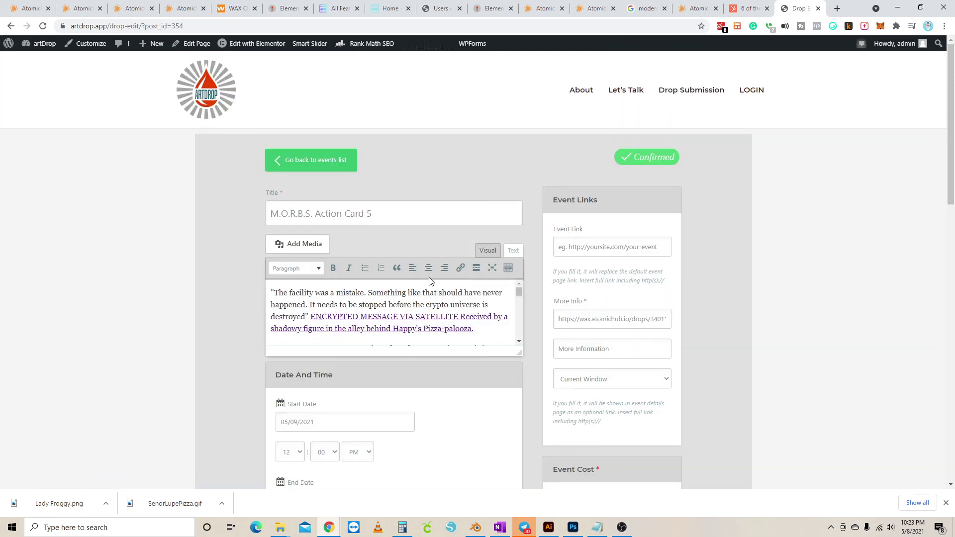
Step: Review the event's editable links, dates, cost, image, category, color, location and organizer settings in the edit form
{"action": "scroll", "coordinate": [637, 299], "scroll_direction": "down", "scroll_amount": 1}
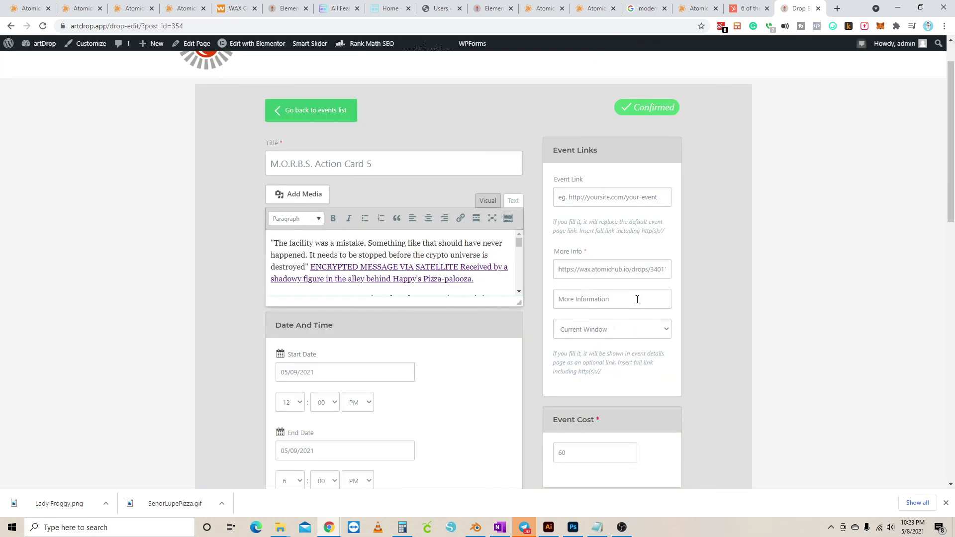
{"action": "scroll", "coordinate": [638, 299], "scroll_direction": "down", "scroll_amount": 14}
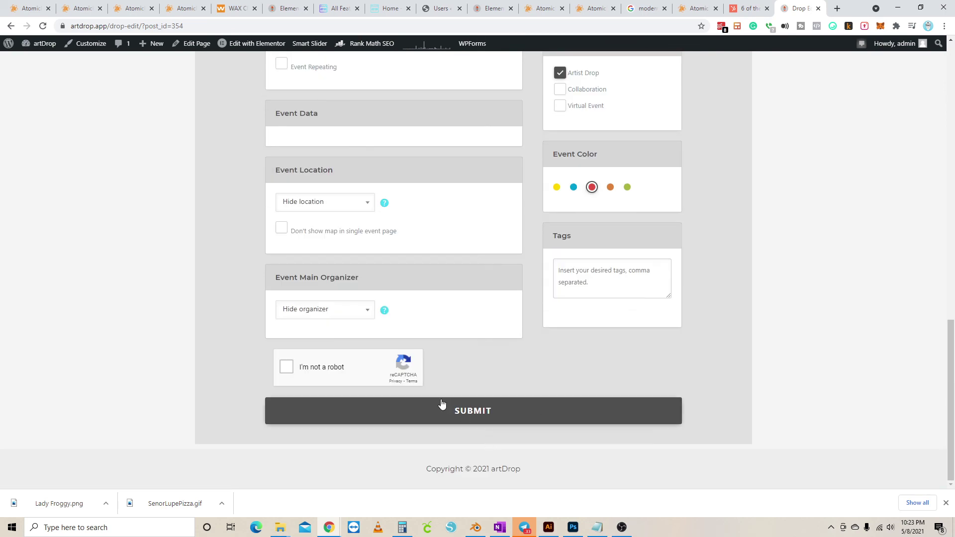
{"action": "scroll", "coordinate": [708, 355], "scroll_direction": "up", "scroll_amount": 1}
{"action": "scroll", "coordinate": [706, 352], "scroll_direction": "up", "scroll_amount": 14}
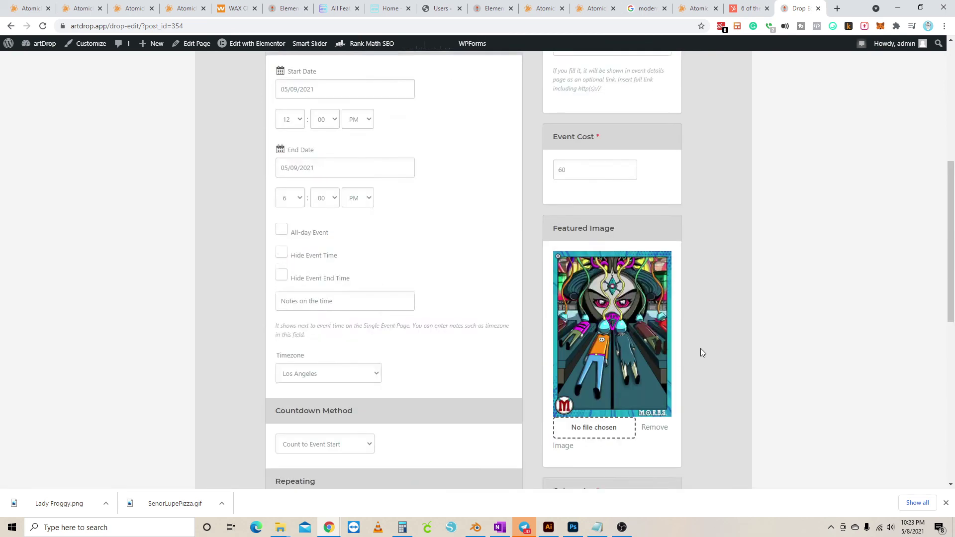